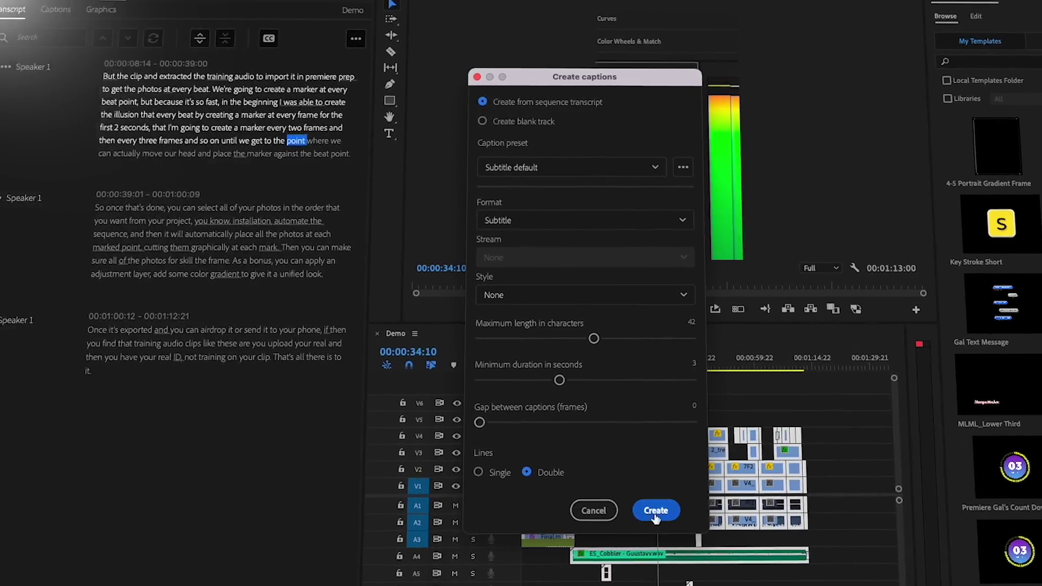
- Preview Create captions, then return to the empty Transcript panel and begin transcribing the sequence
click(656, 513)
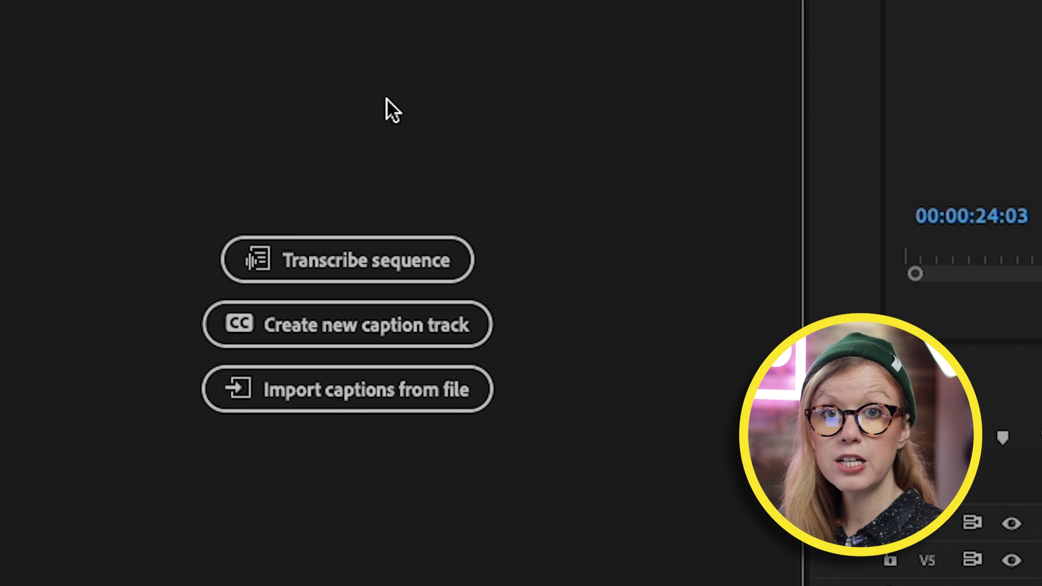
click(376, 277)
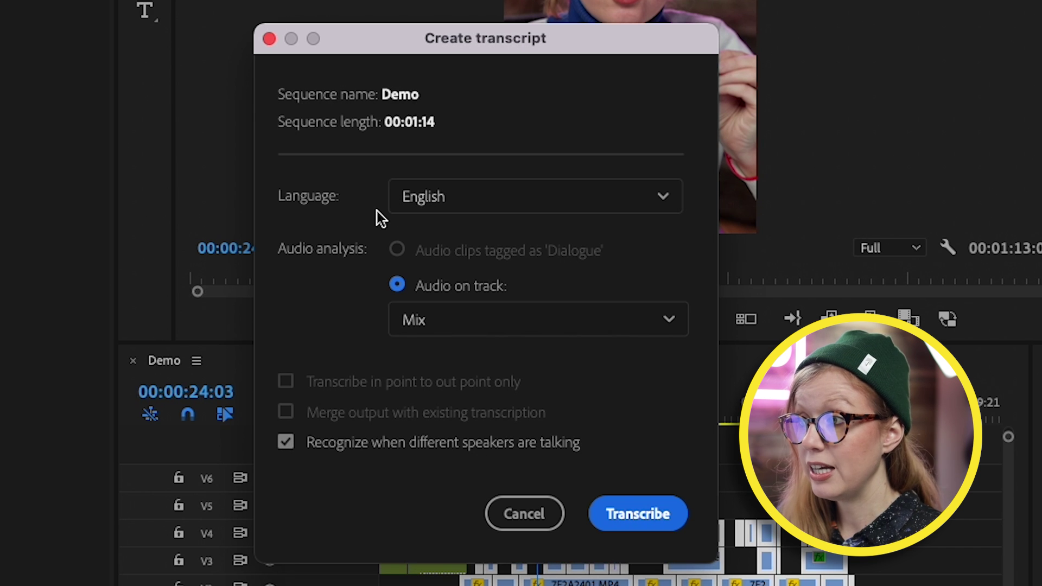
- Transcribe the Demo sequence in English, analysing audio from the Mix track
click(420, 201)
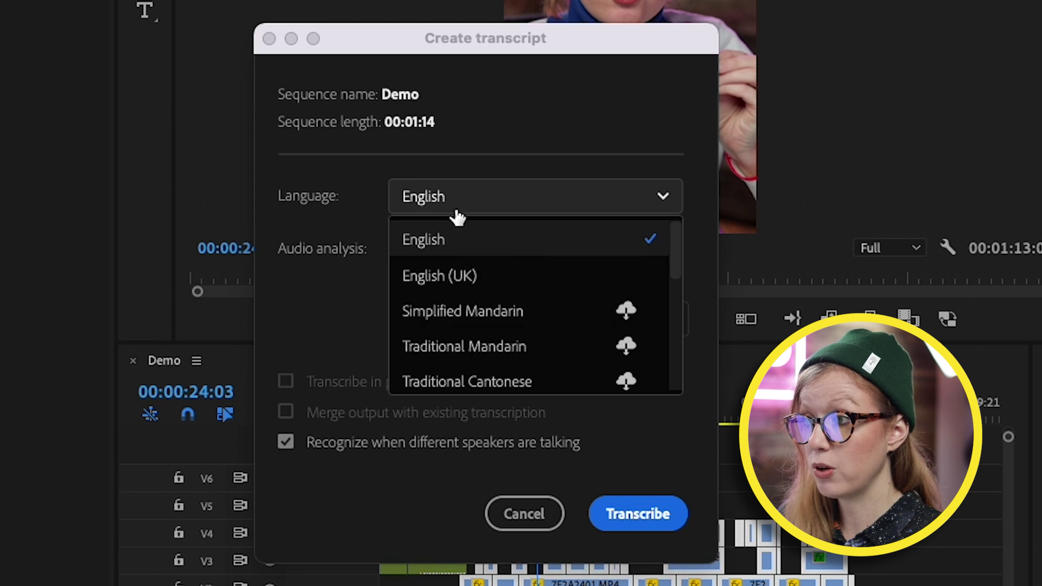
click(519, 249)
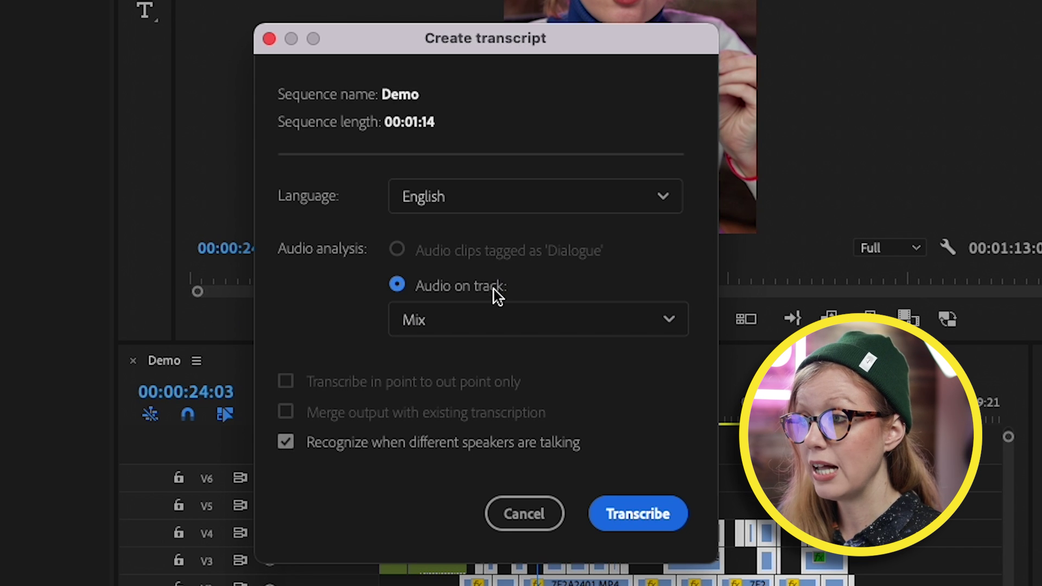
click(488, 322)
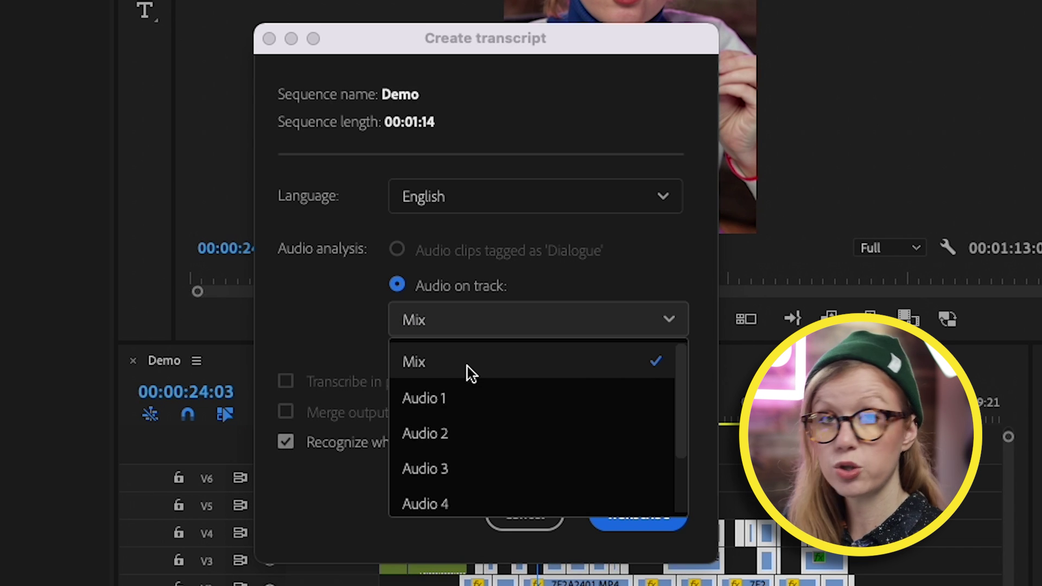
click(461, 362)
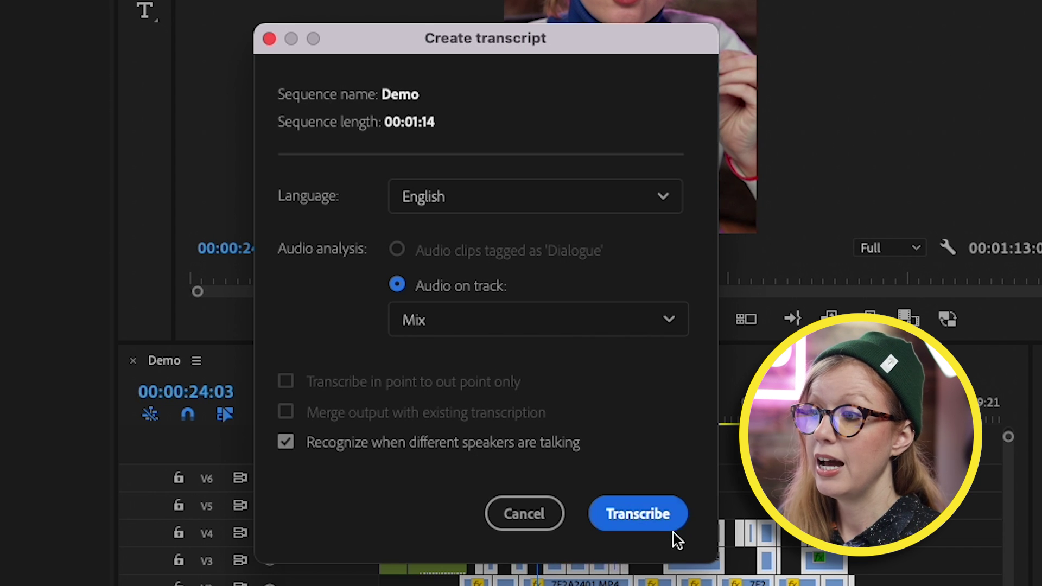
click(644, 516)
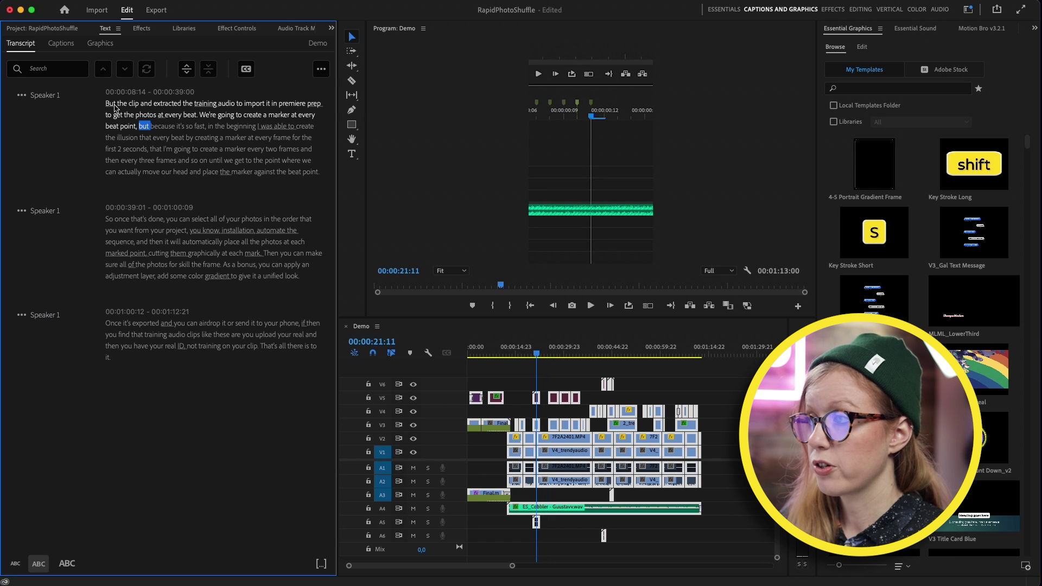
- Jump the playhead via the words But, marker and know, then edit the second paragraph
click(111, 104)
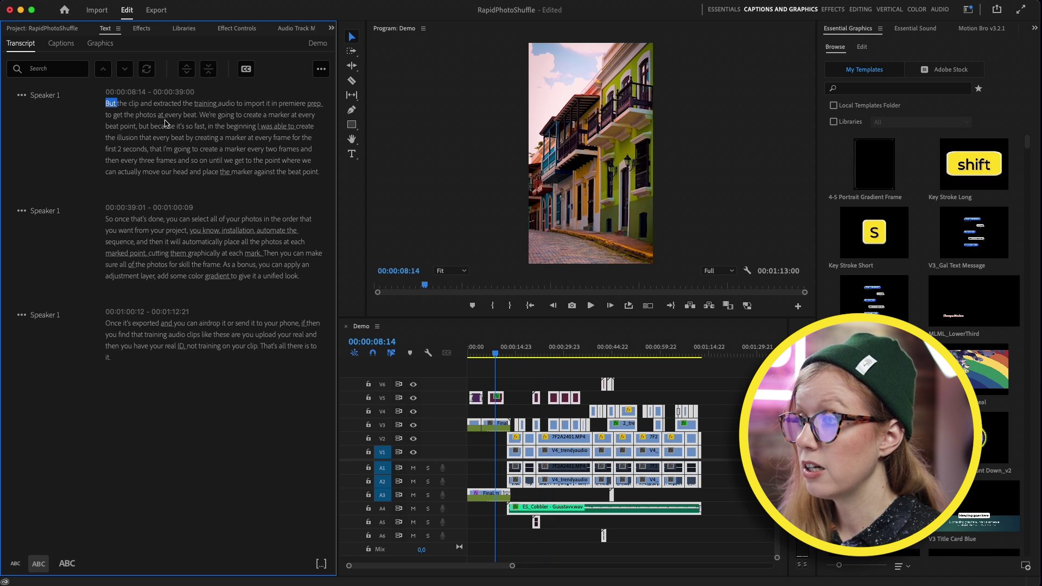
click(243, 173)
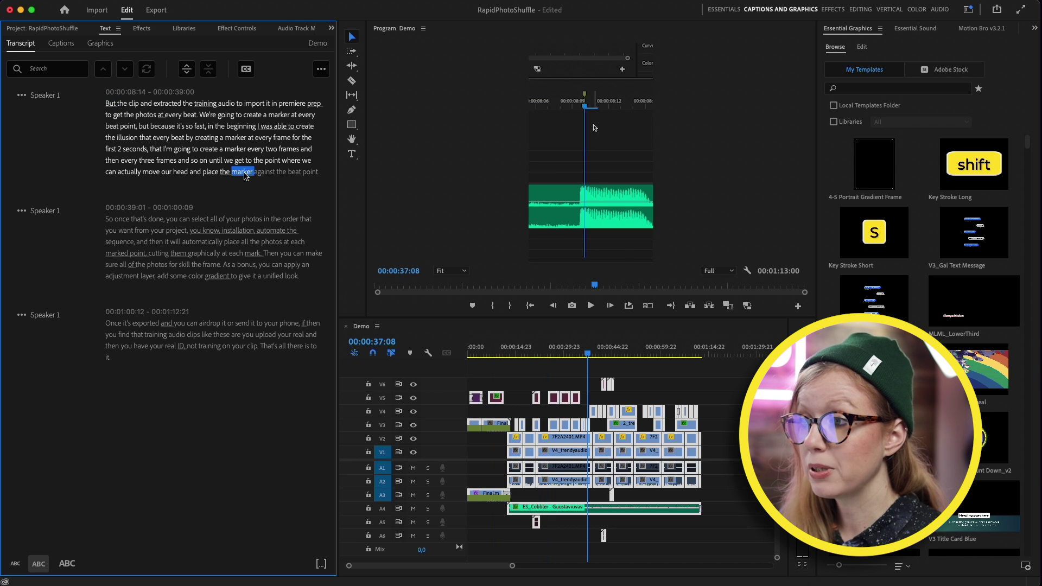
click(210, 232)
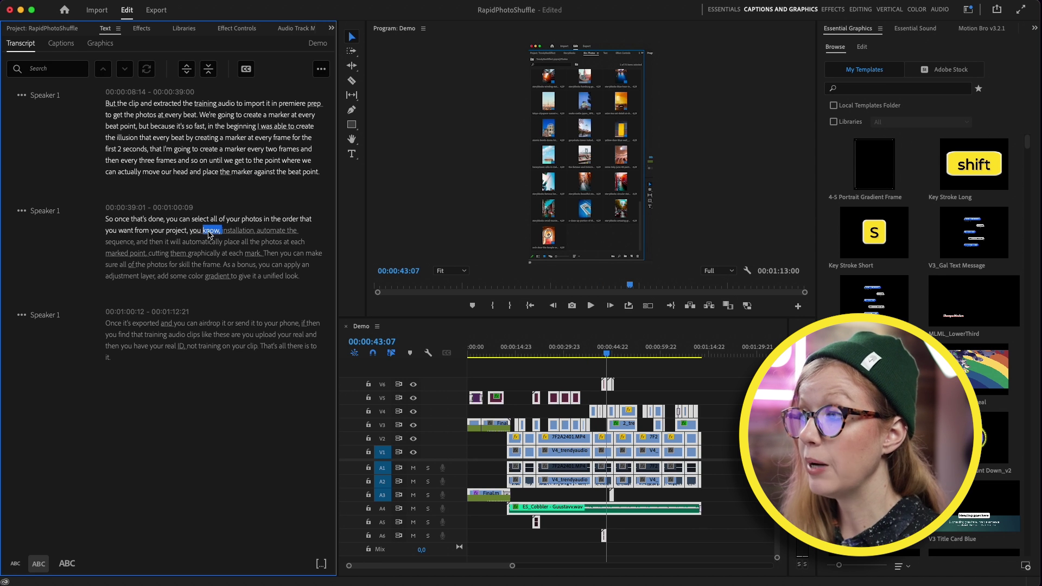
double_click(210, 232)
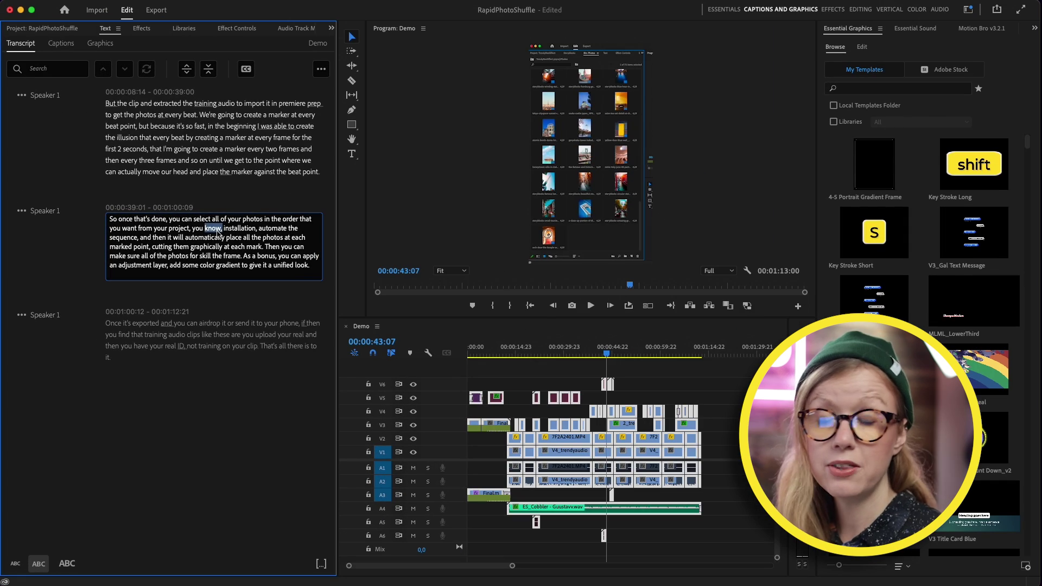
click(270, 162)
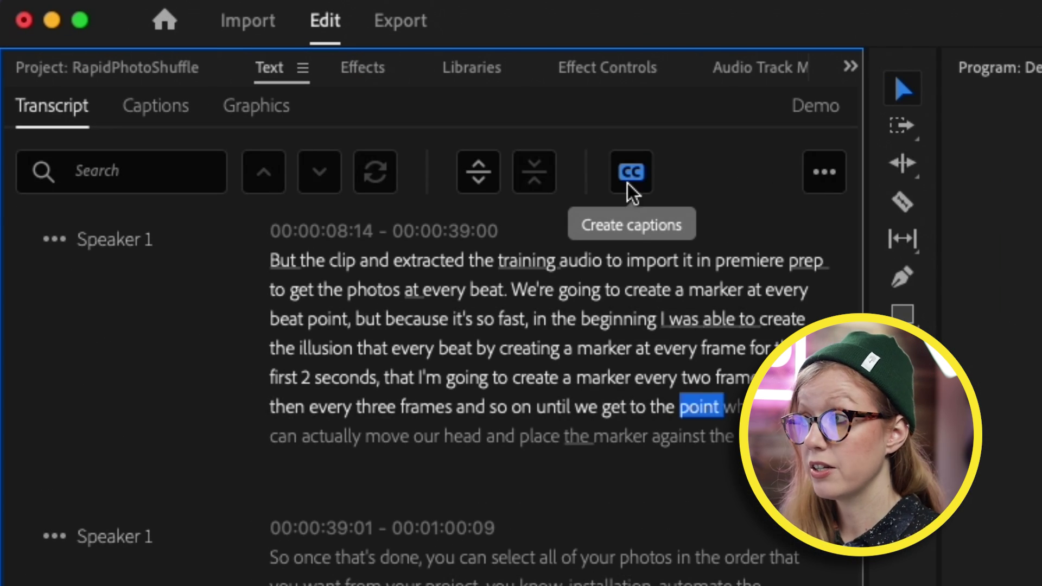
- Create a Subtitle caption track from the transcript with the default preset and no style
click(631, 184)
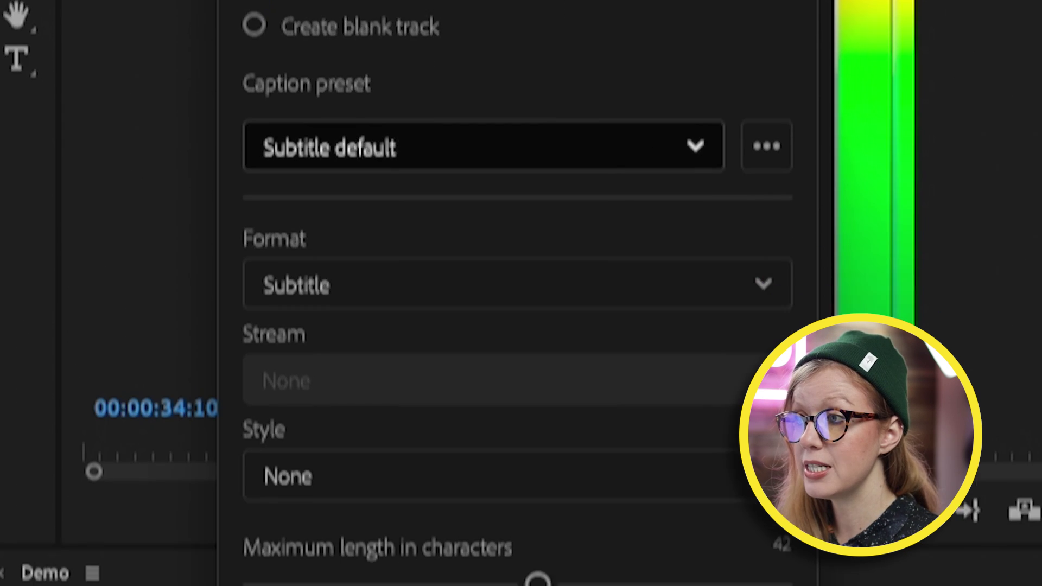
click(637, 285)
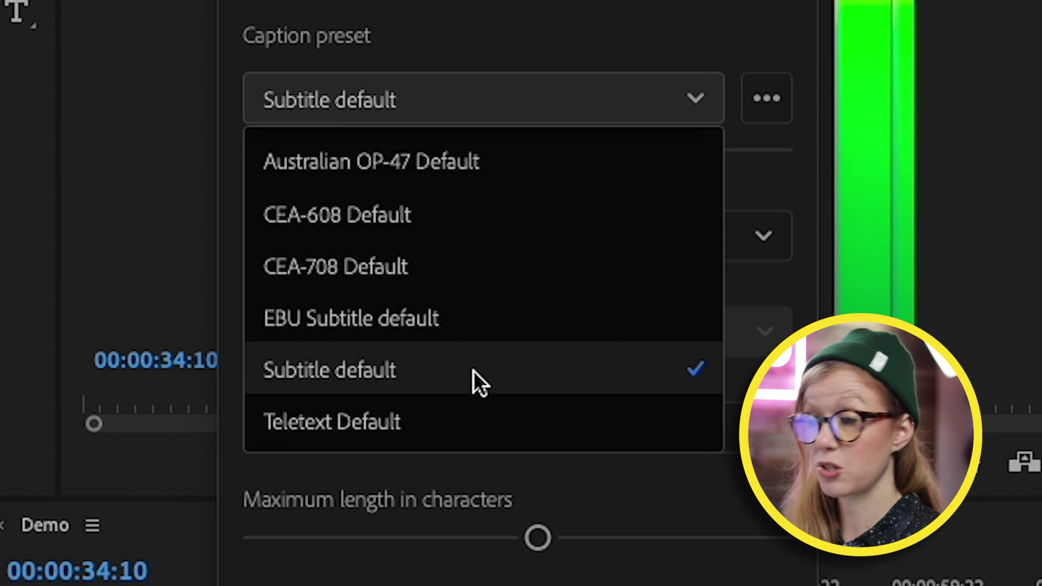
click(766, 98)
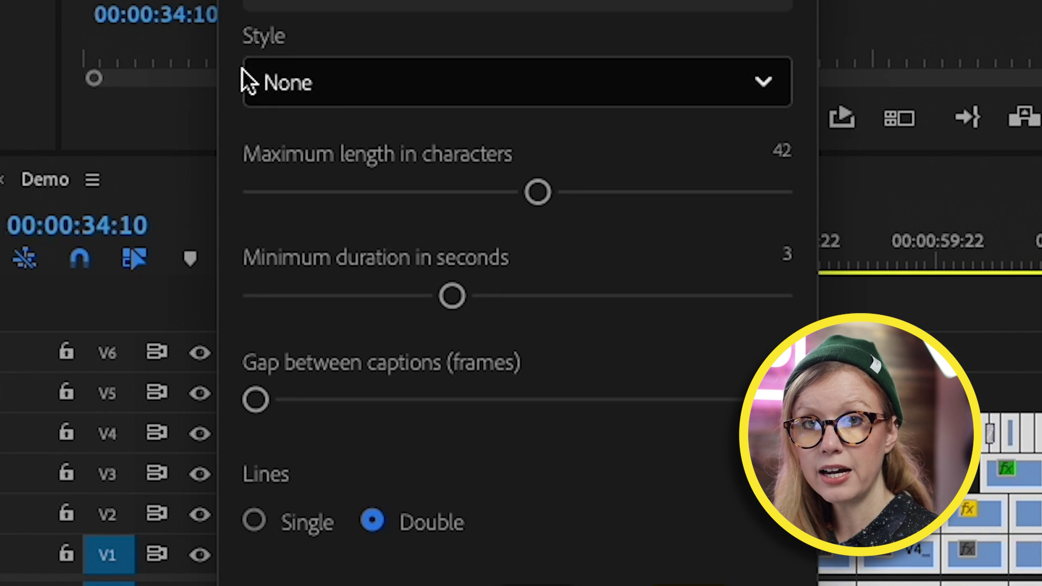
click(331, 85)
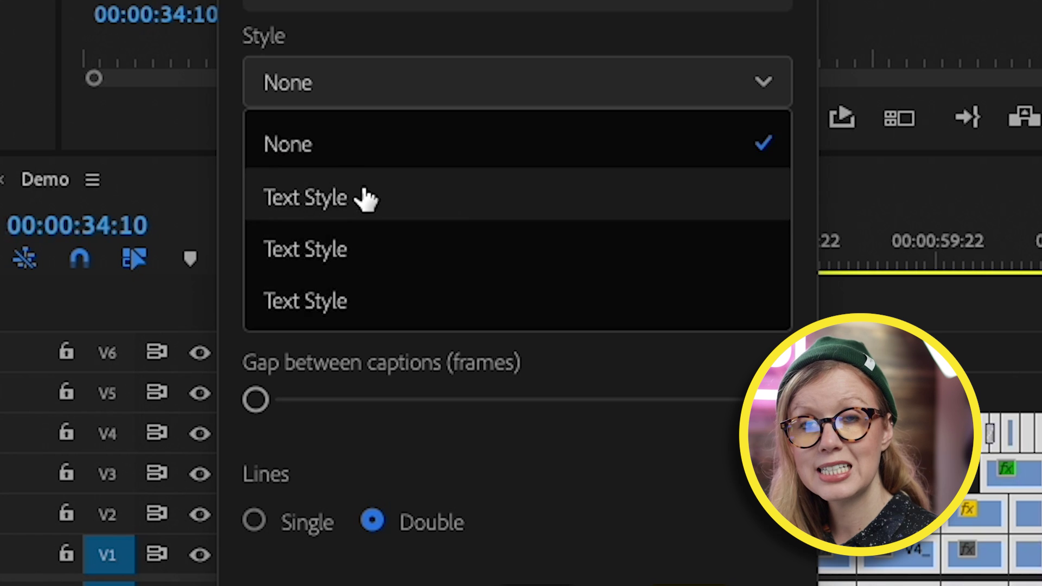
click(362, 40)
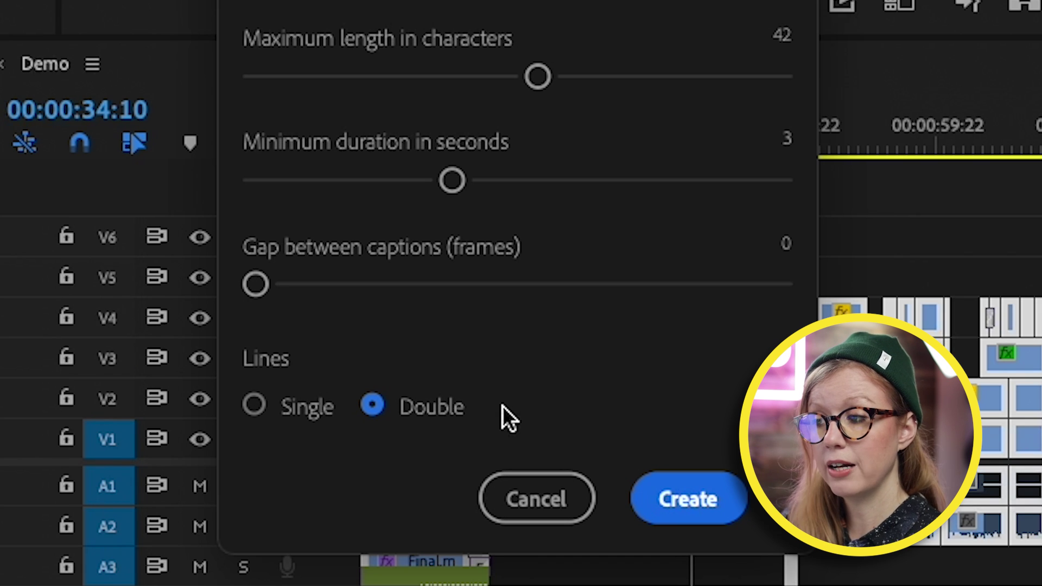
click(685, 500)
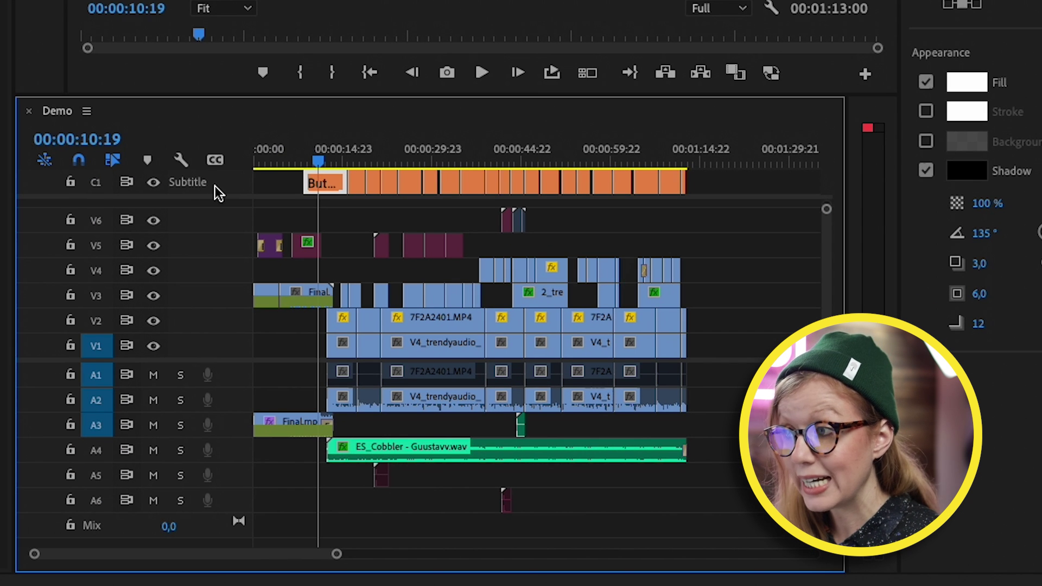
- Shift the short second caption later and trim the first caption to start at 00:00:11:15
click(356, 185)
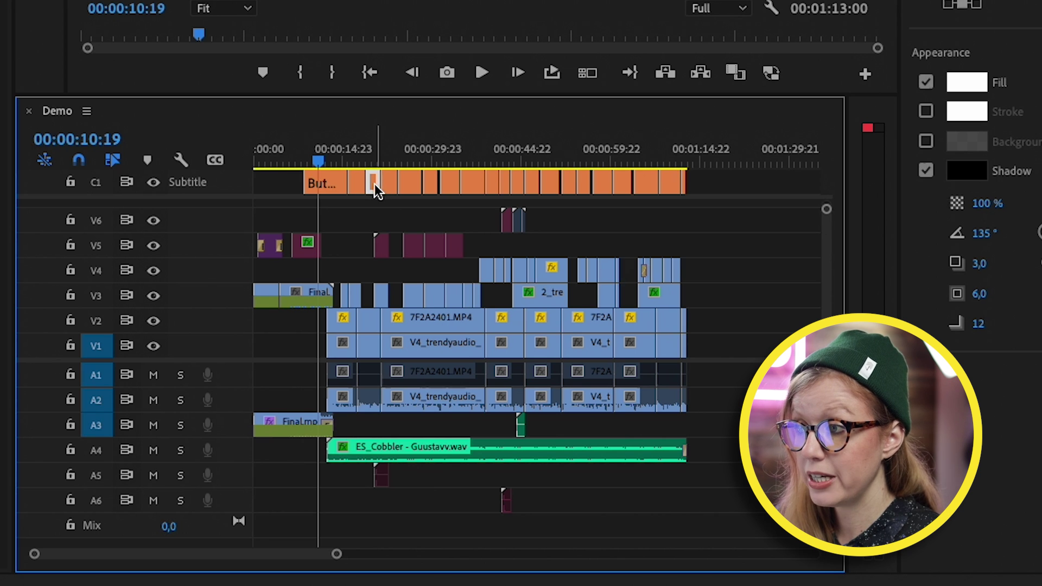
drag(375, 184, 409, 184)
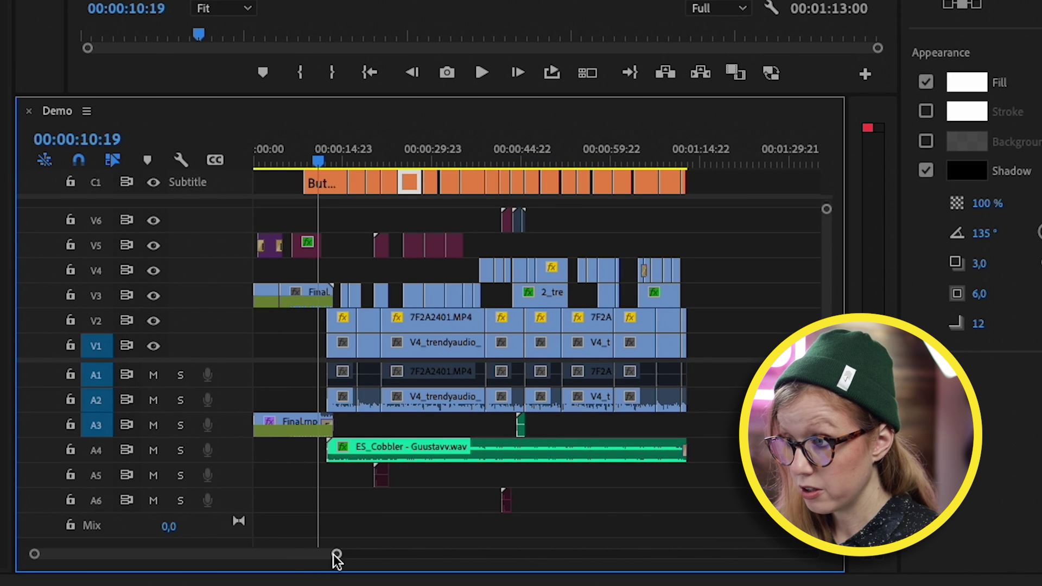
drag(511, 566, 480, 567)
drag(276, 556, 230, 555)
drag(658, 184, 618, 191)
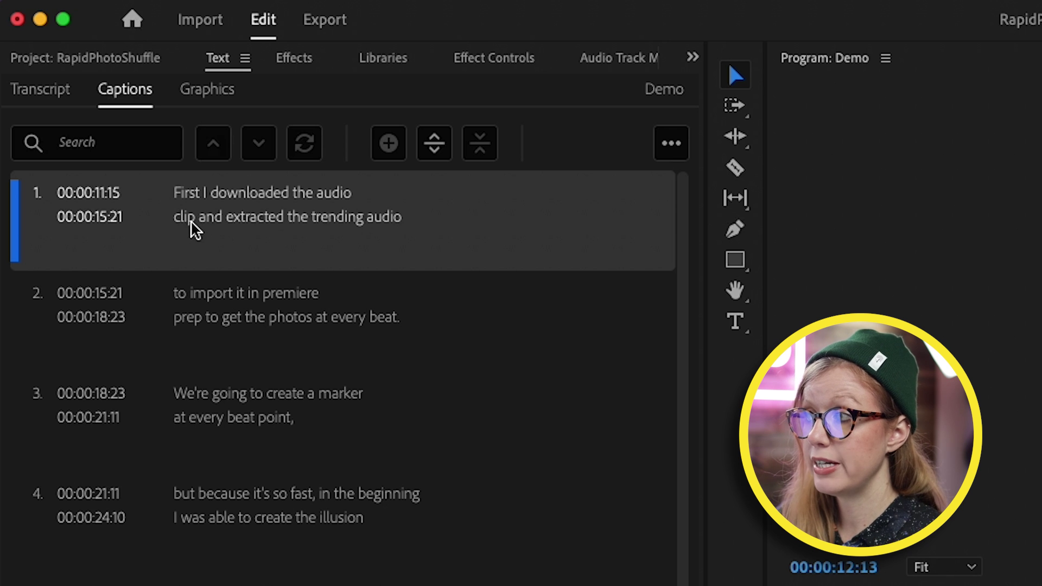
- Edit the first caption's wording in the Captions panel
double_click(204, 217)
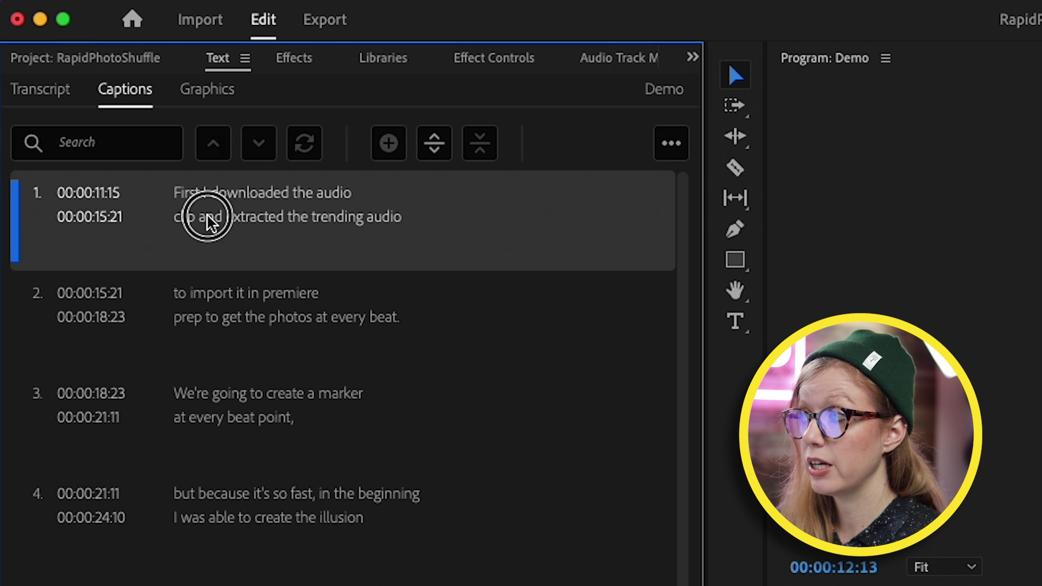
click(284, 215)
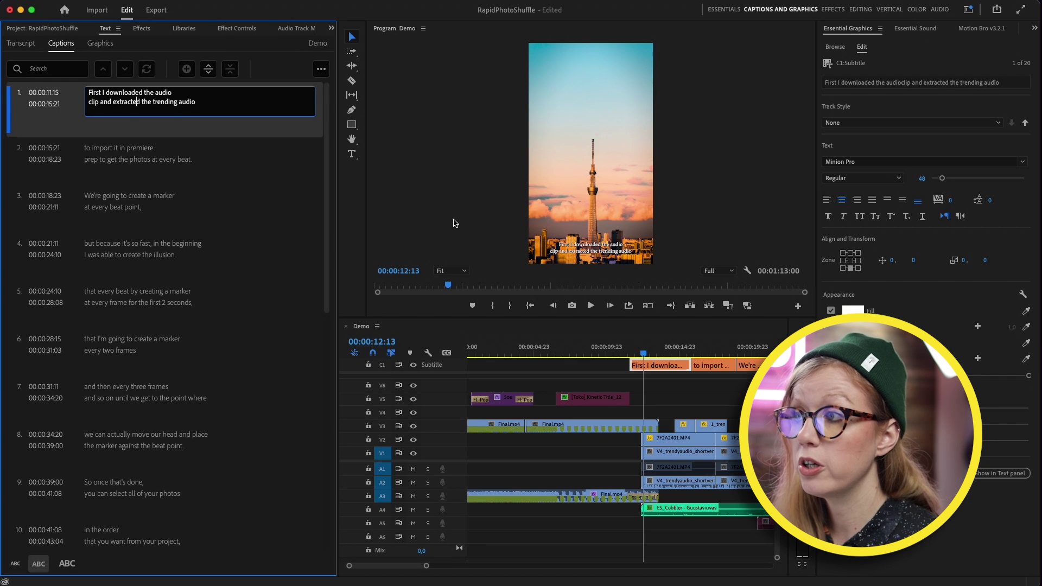
click(455, 221)
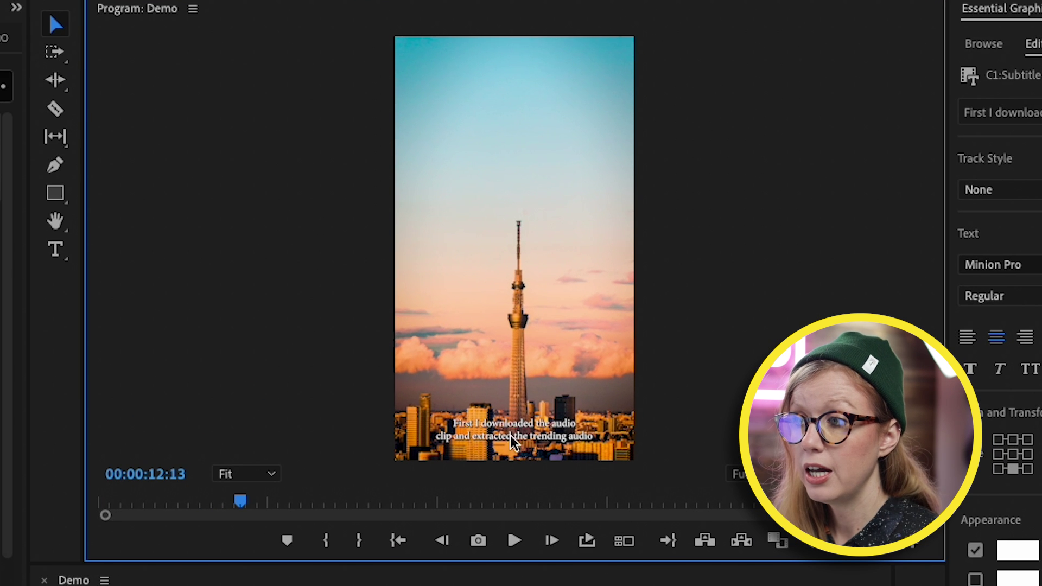
- Fix the word 'extracted' in the caption on the video, then maximize the Program monitor
click(507, 429)
double_click(505, 429)
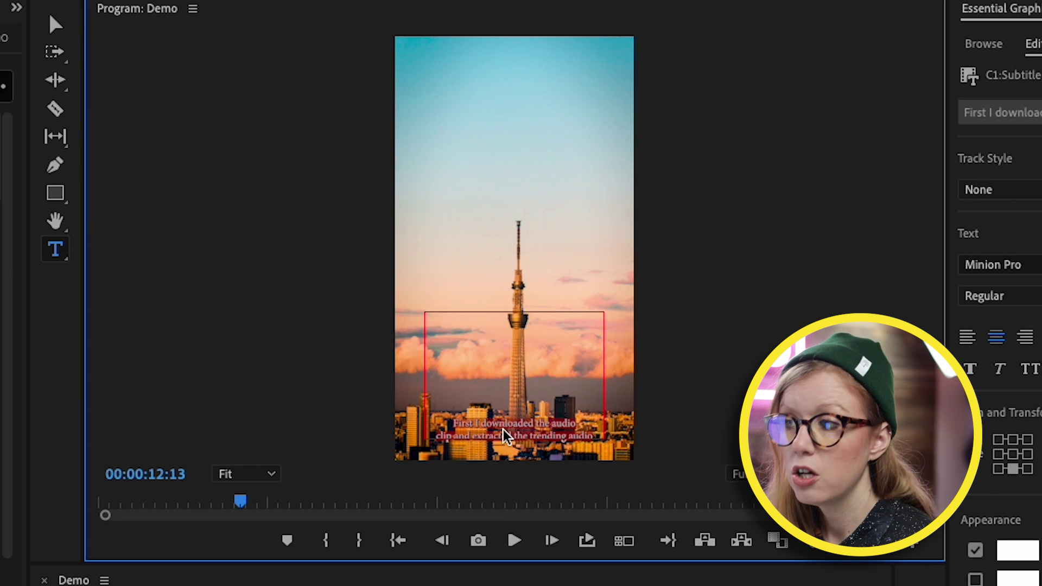
click(477, 434)
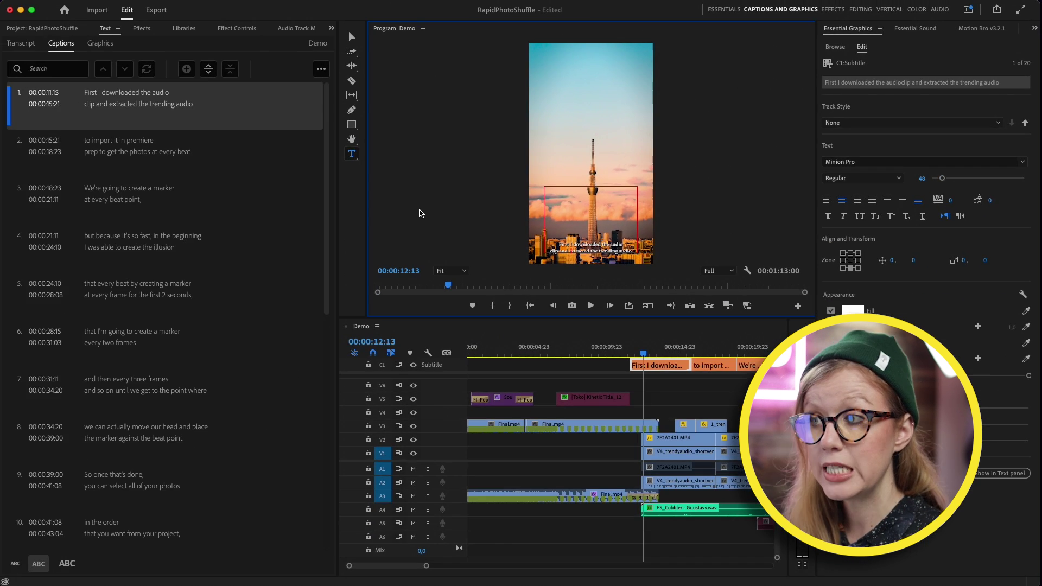
key(Escape)
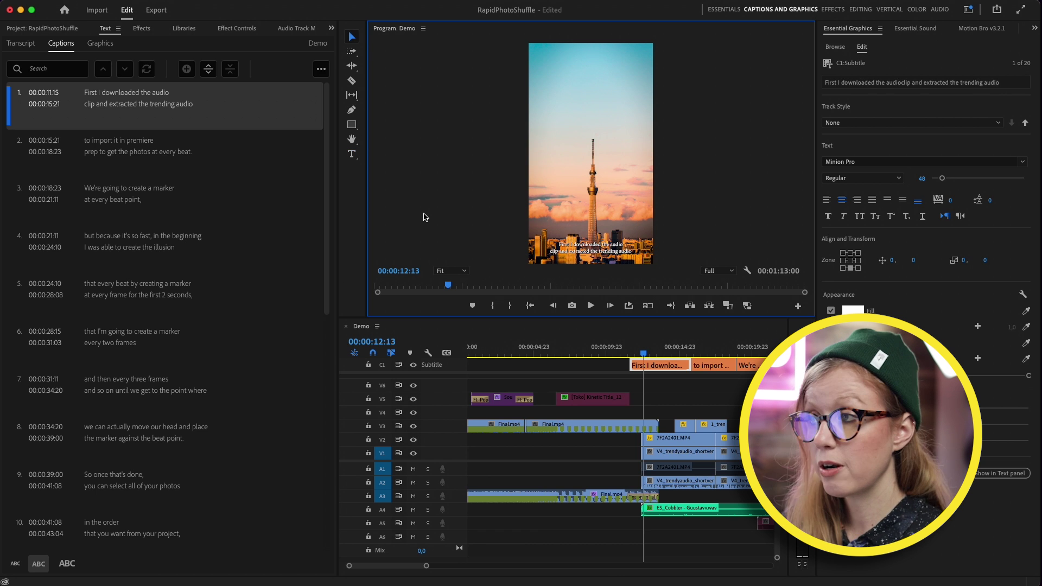
key(grave)
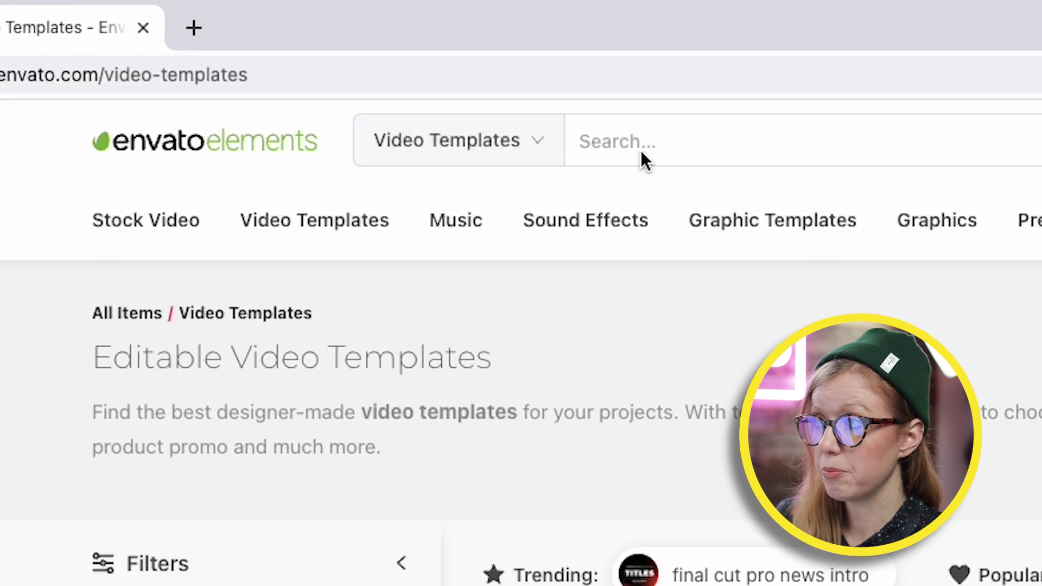
- Filter the video templates to the Titles category and Premiere Pro under Applications Supported
scroll(204, 207, down, 3)
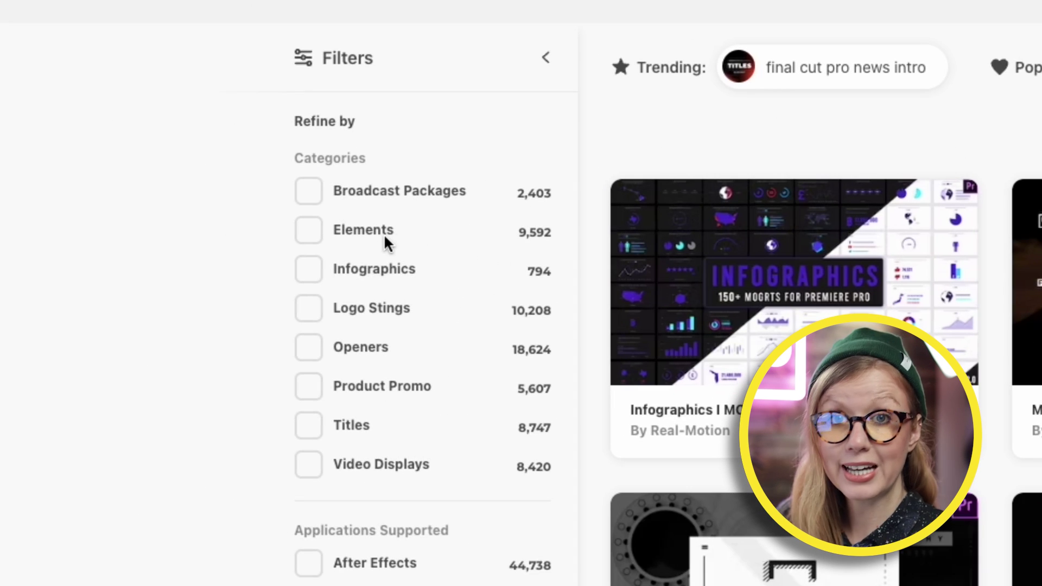
scroll(384, 233, down, 2)
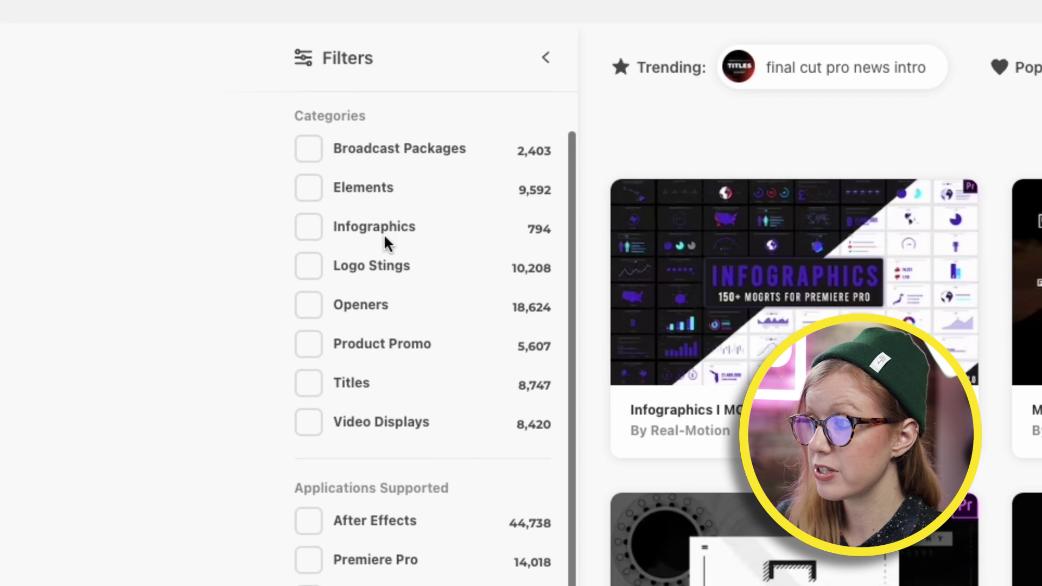
click(309, 382)
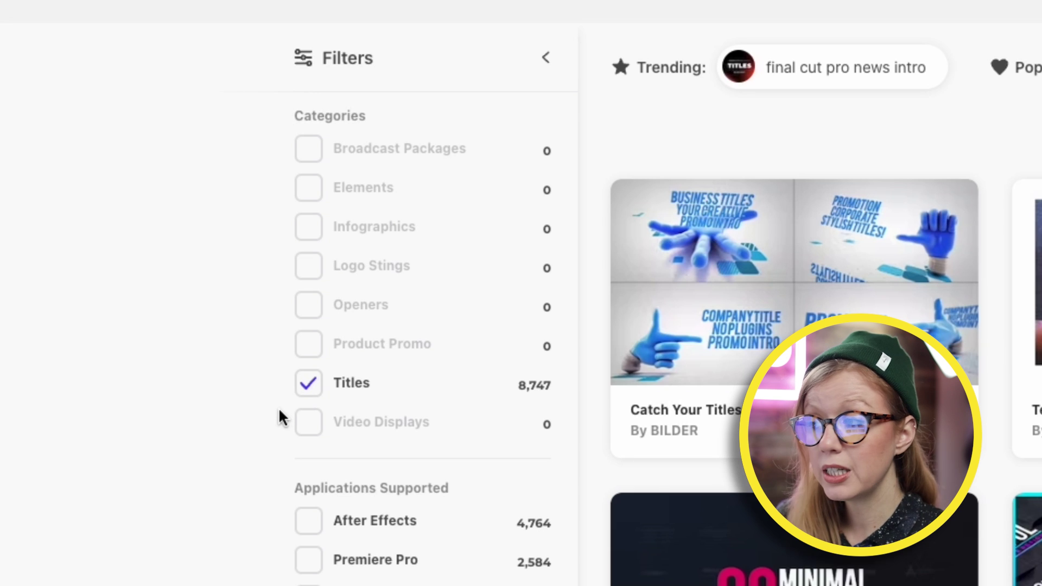
scroll(255, 432, down, 3)
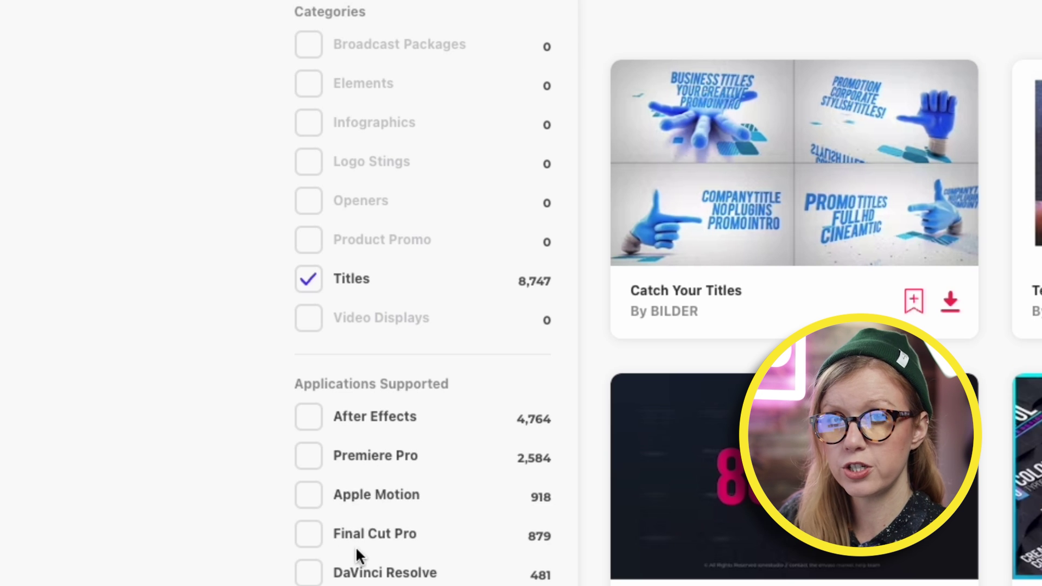
click(309, 457)
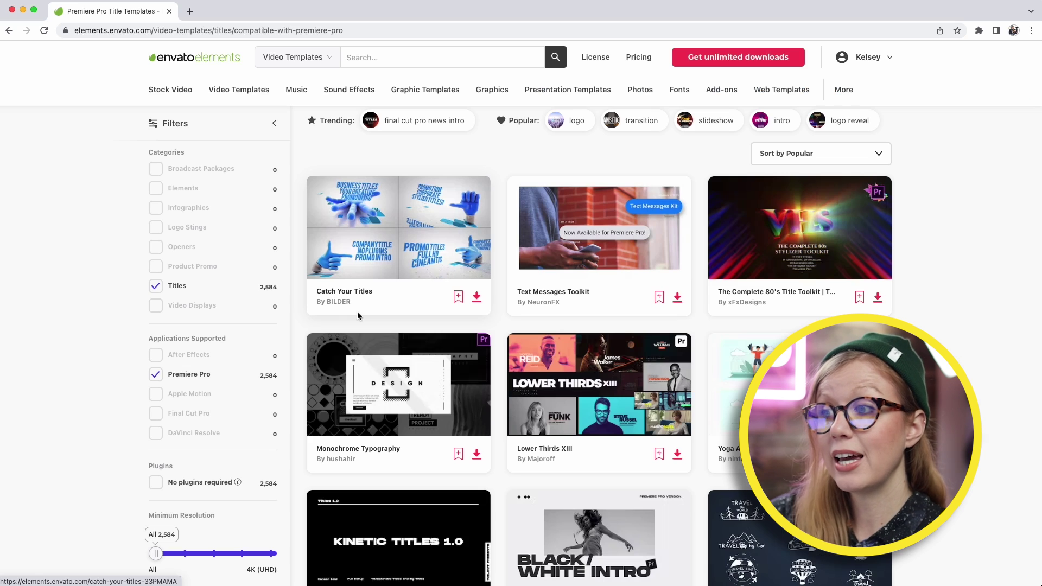
scroll(358, 316, down, 5)
scroll(358, 316, up, 7)
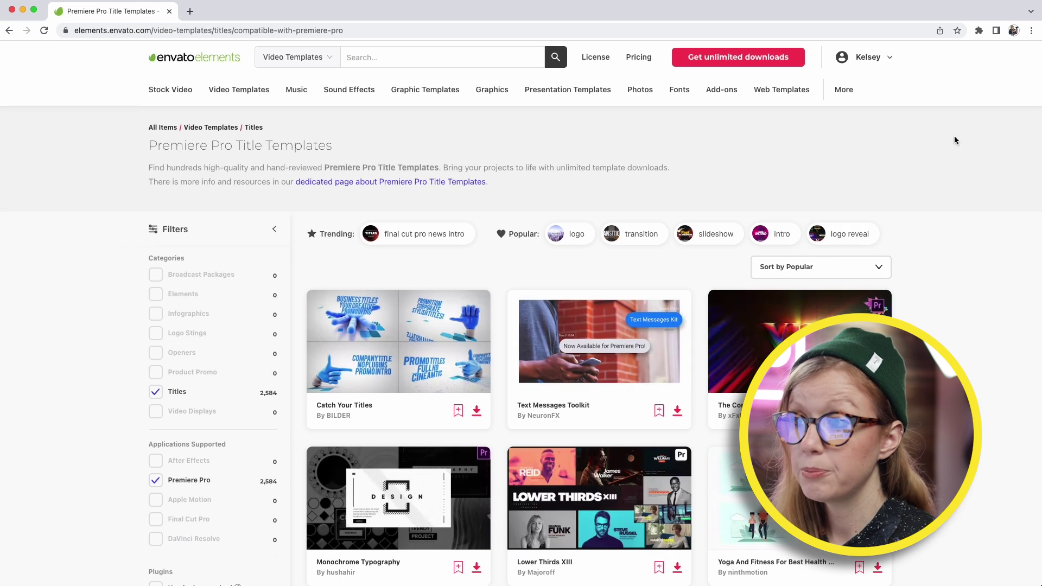
- Sort the Premiere Pro title templates by New and scroll through the results
click(822, 268)
click(554, 268)
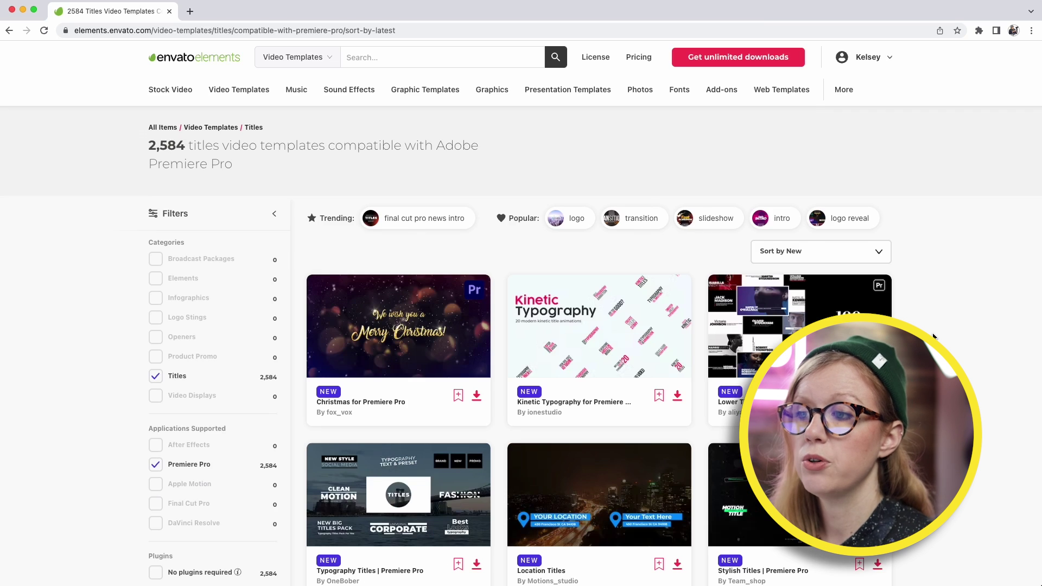
scroll(597, 326, down, 5)
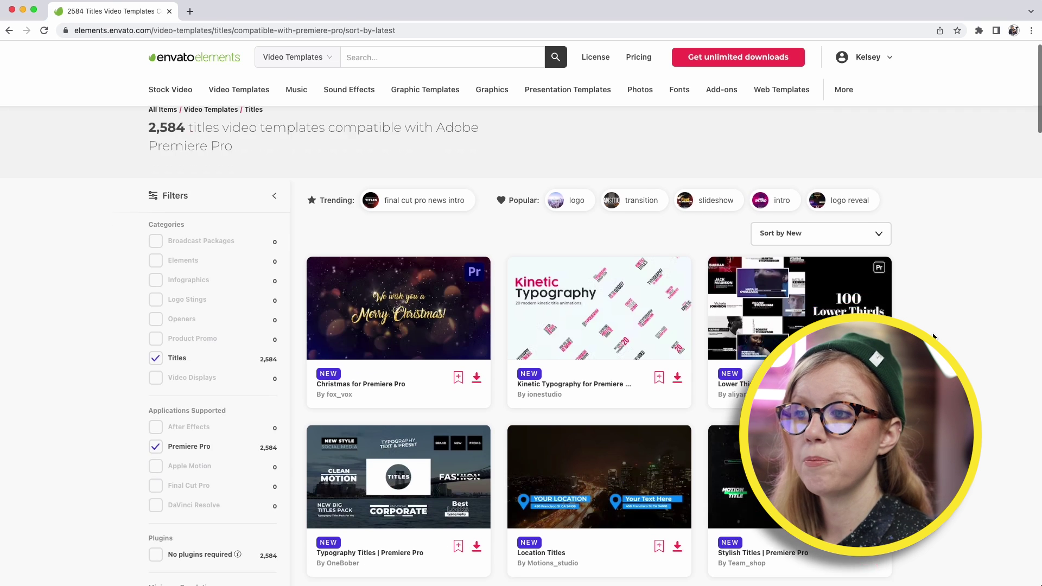
scroll(934, 336, down, 4)
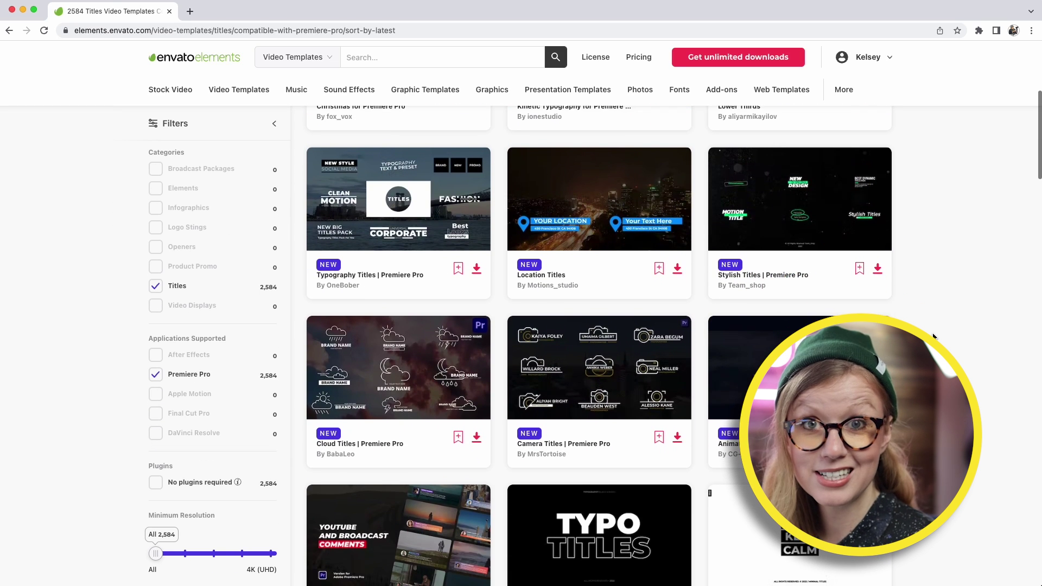
scroll(934, 336, down, 5)
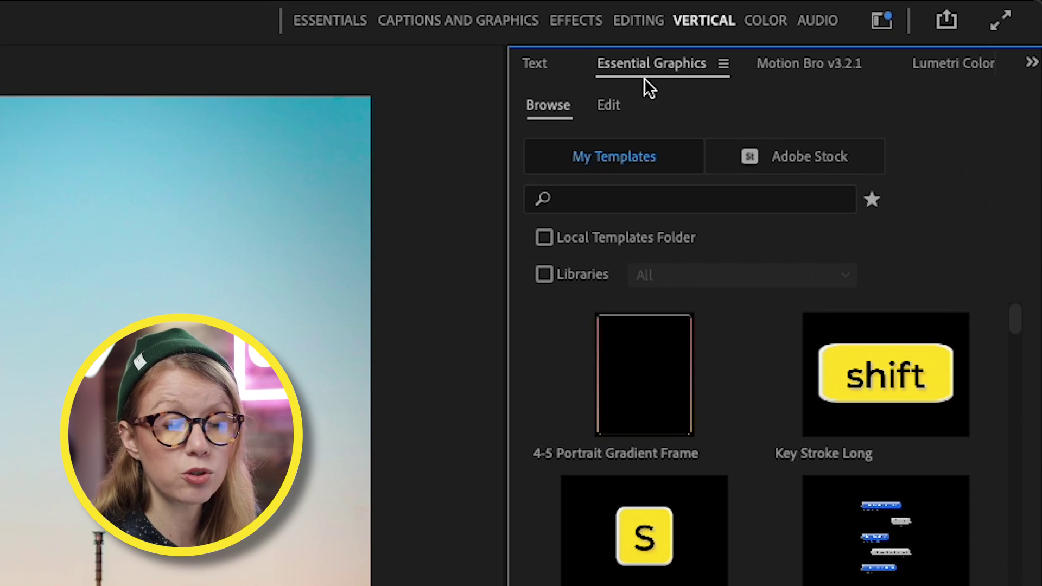
- Set Text Layer Preferences Fill Mode to Per-Line from the Essential Graphics panel menu
click(722, 64)
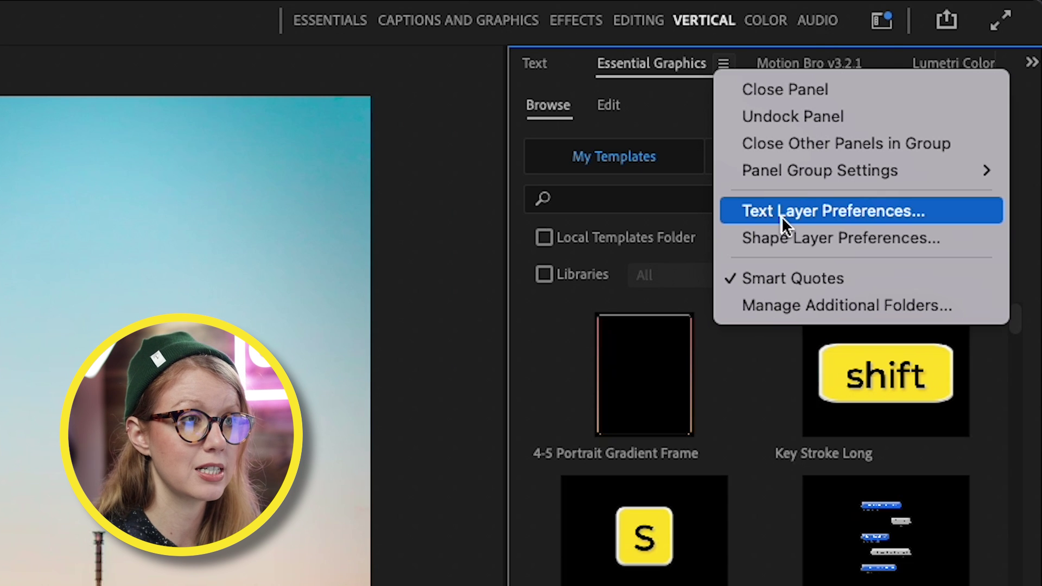
click(782, 217)
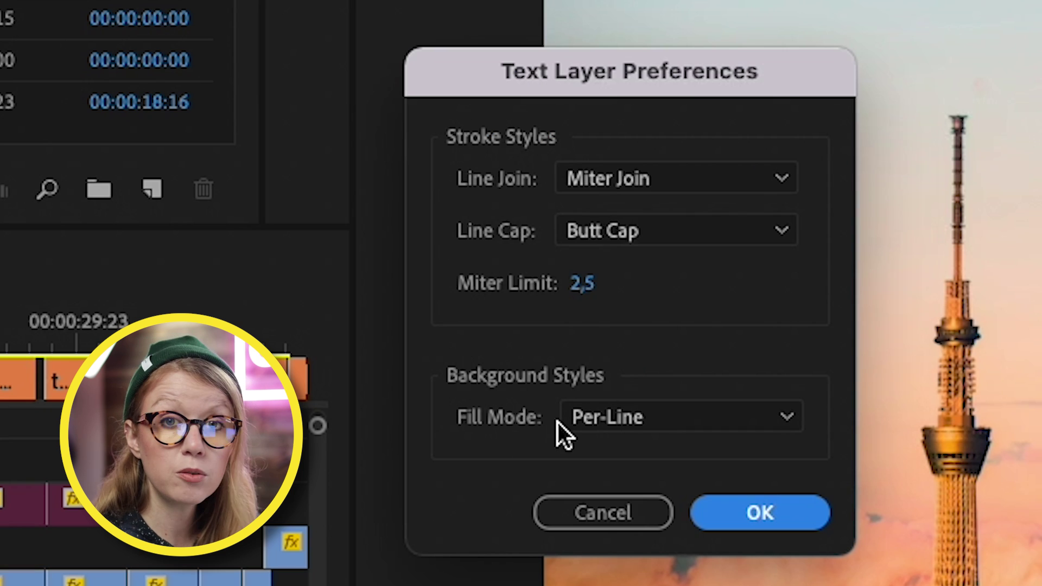
click(630, 426)
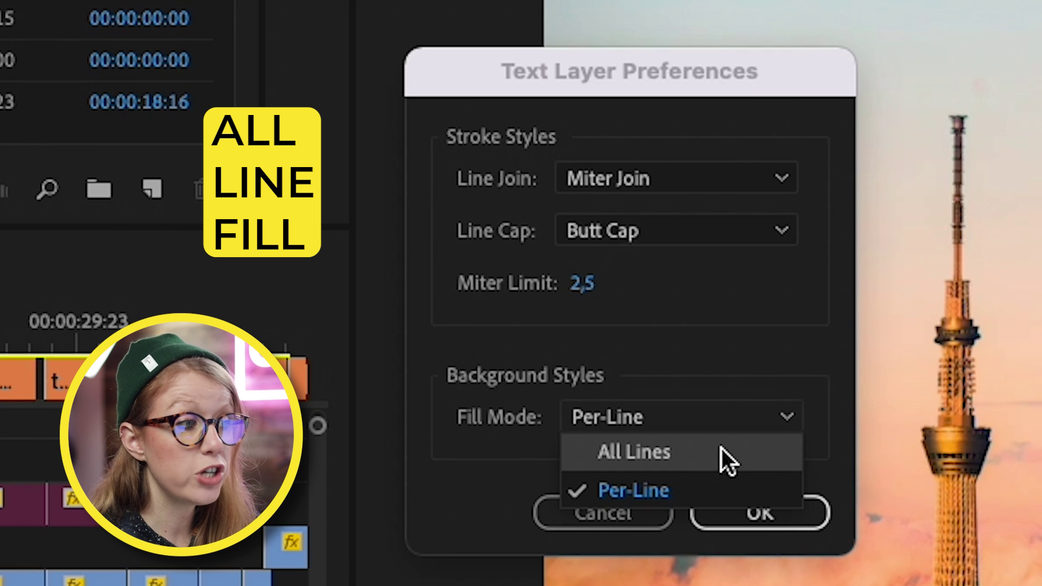
click(692, 489)
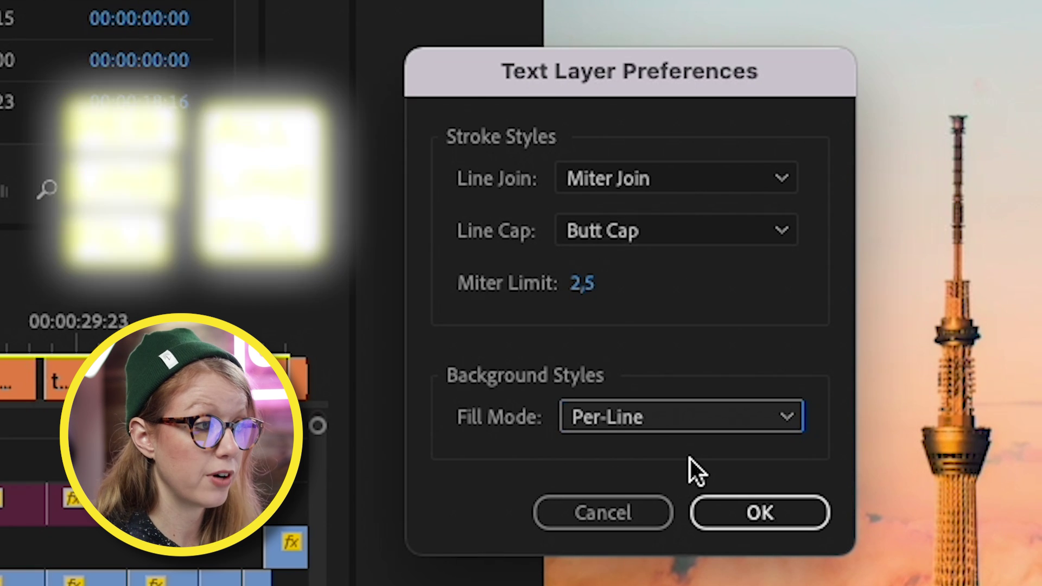
click(754, 513)
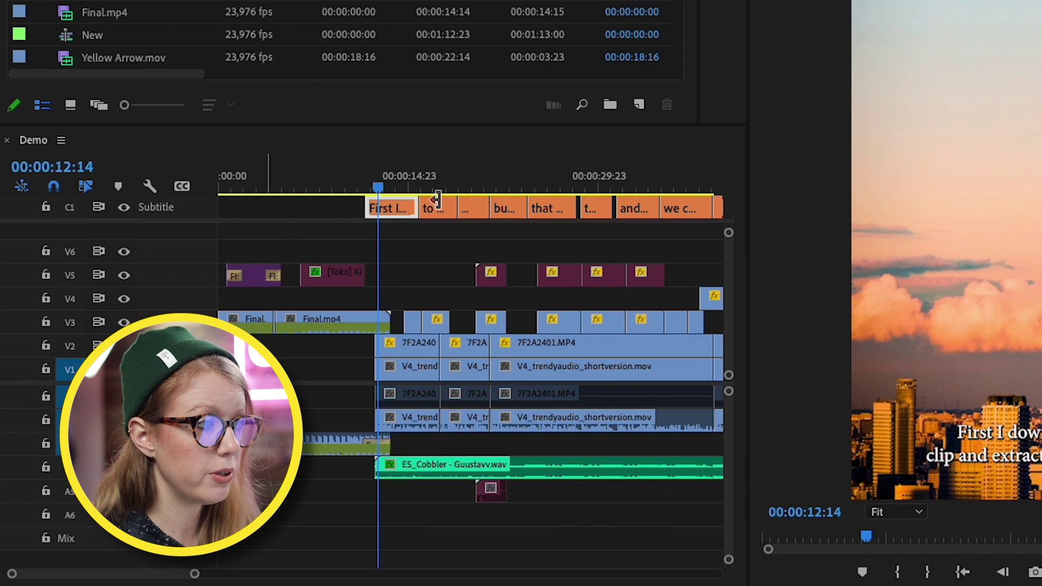
- Set the captions to Montserrat Bold at size 42 and raise them higher on the frame
click(394, 210)
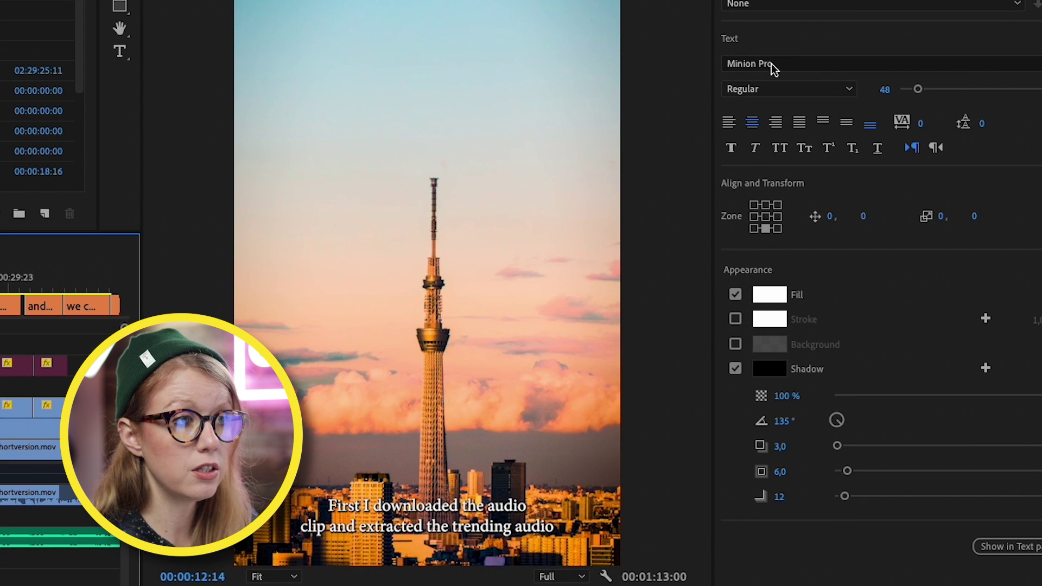
click(838, 164)
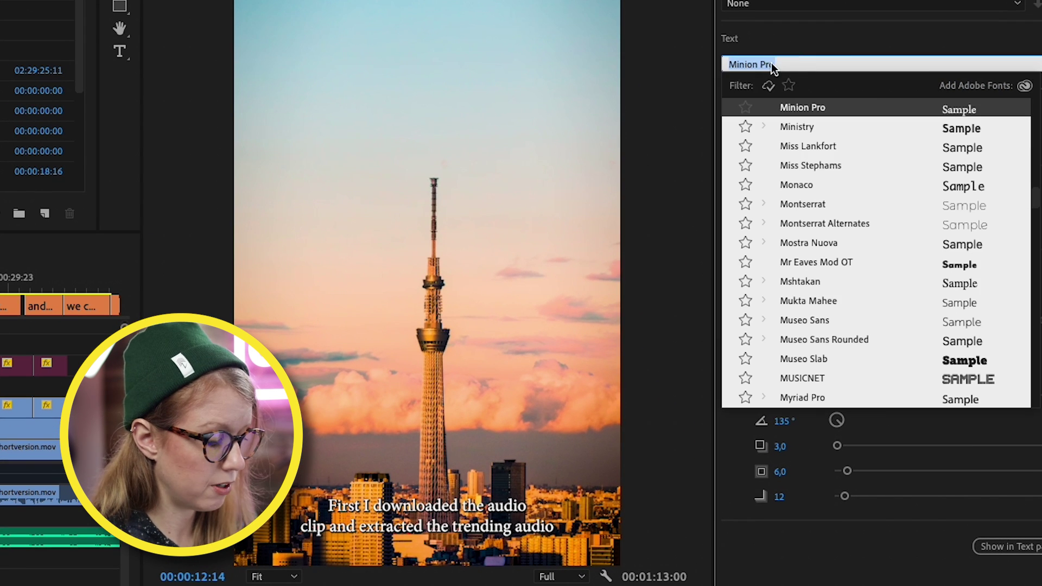
text(montser)
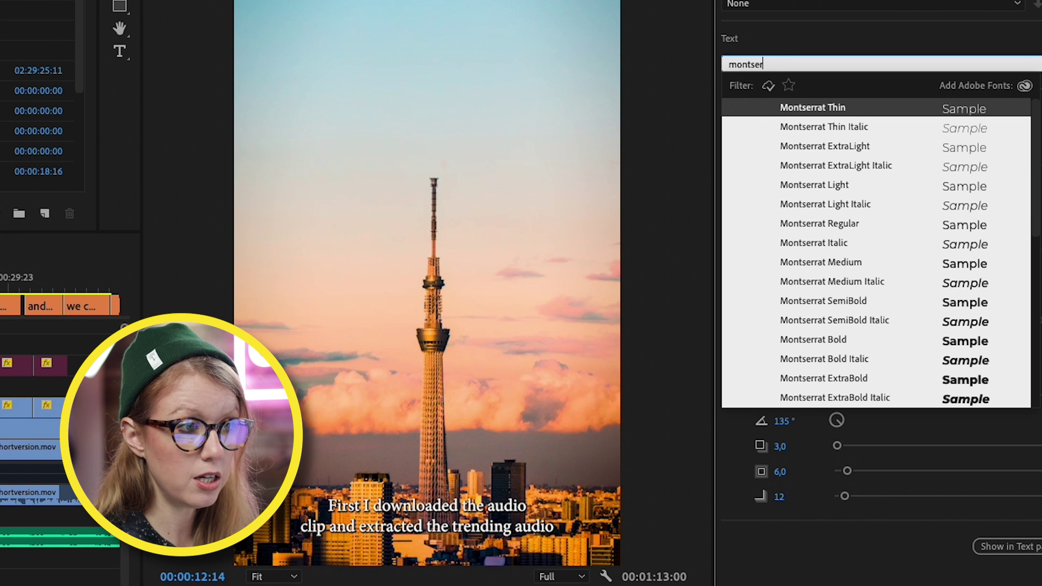
click(837, 340)
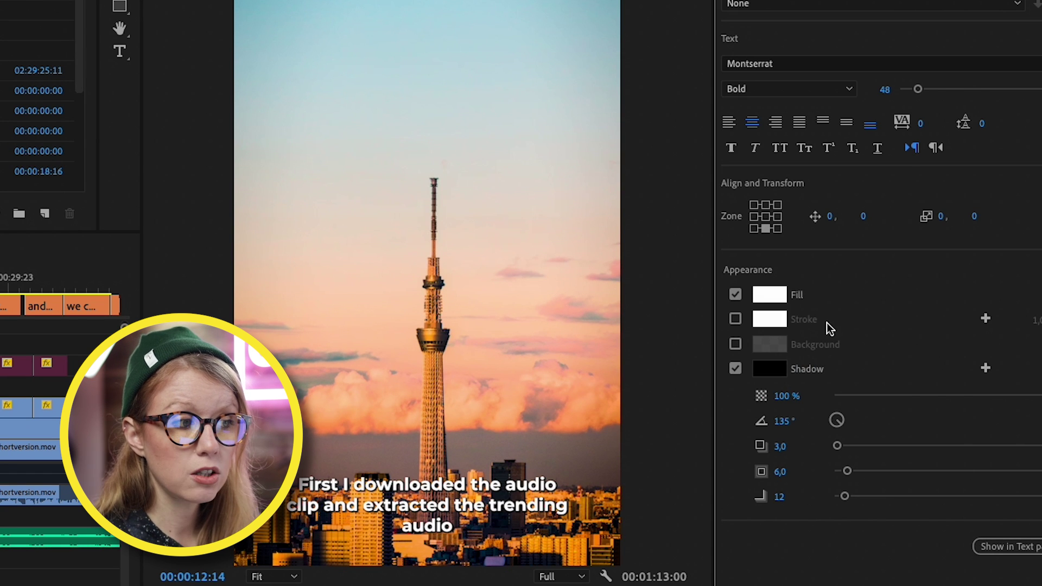
click(885, 90)
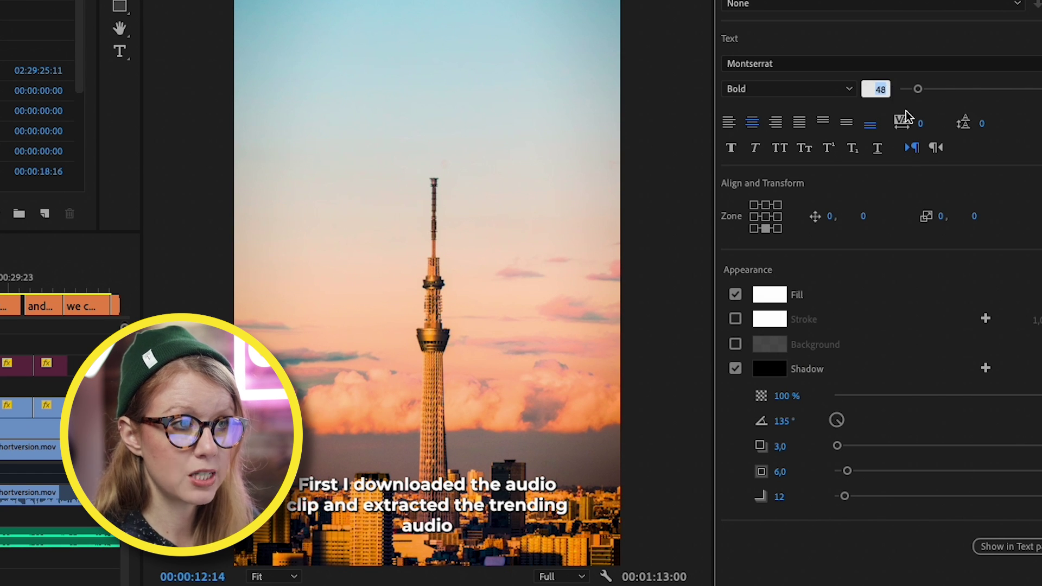
key(Return)
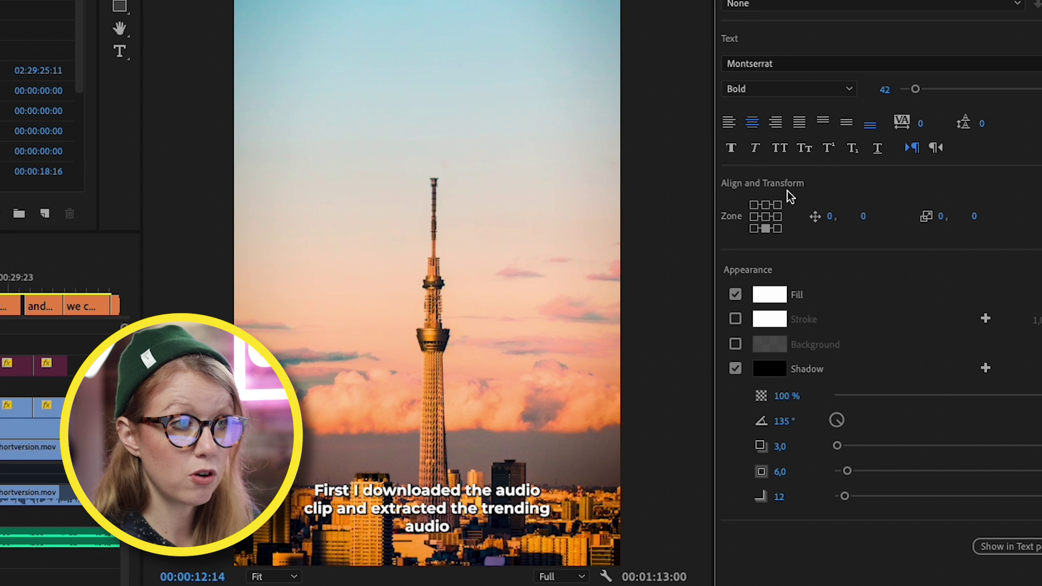
click(865, 219)
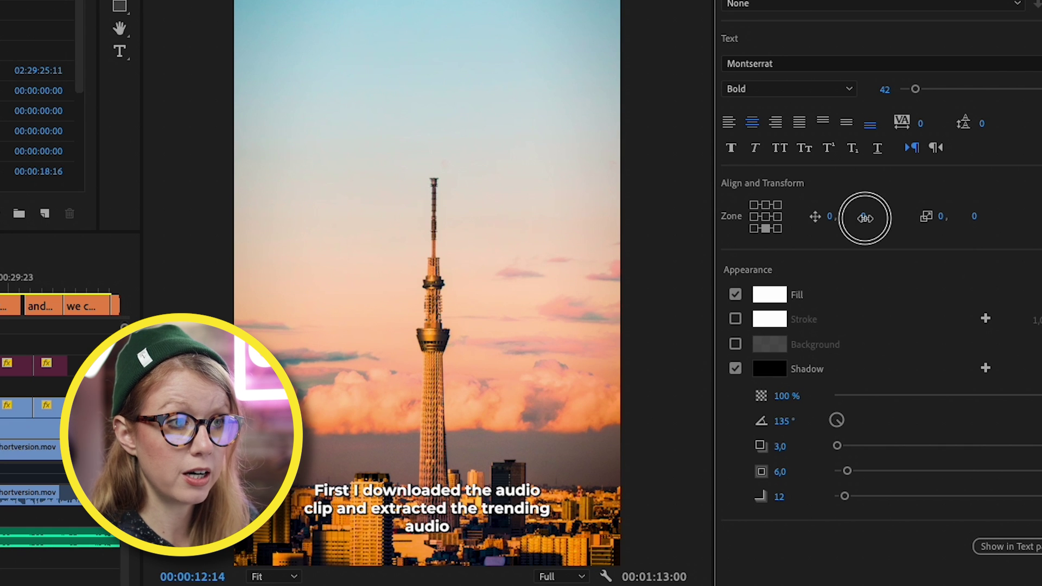
drag(866, 218, 593, 216)
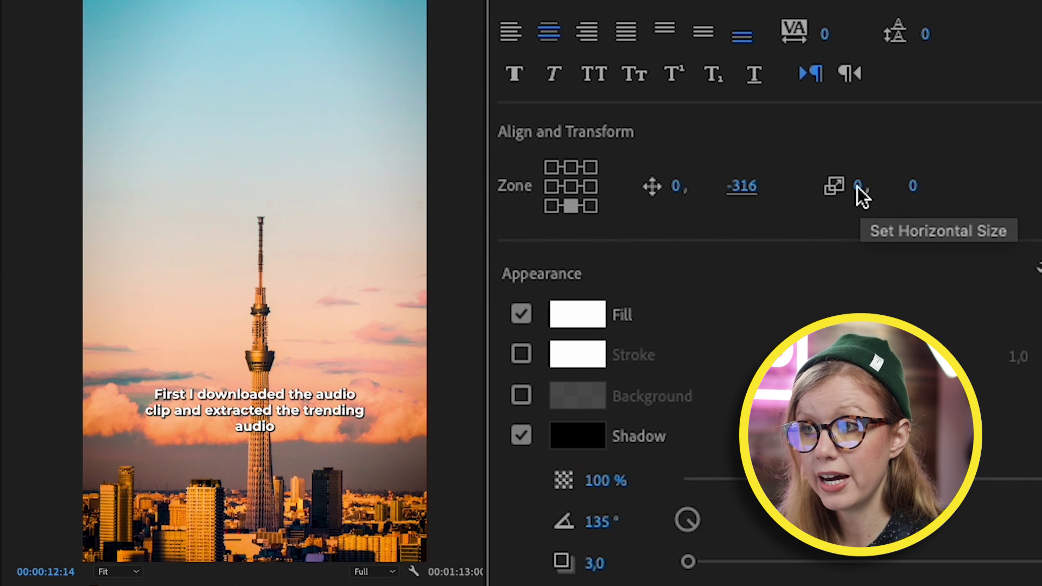
- Widen the caption box horizontally and turn on a background behind the caption text
drag(858, 186, 910, 187)
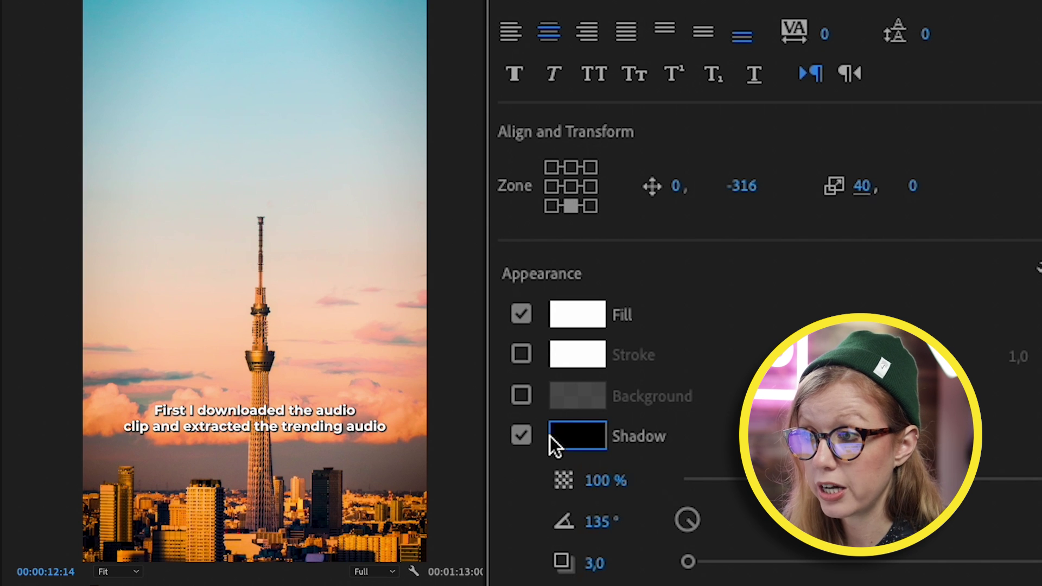
click(522, 396)
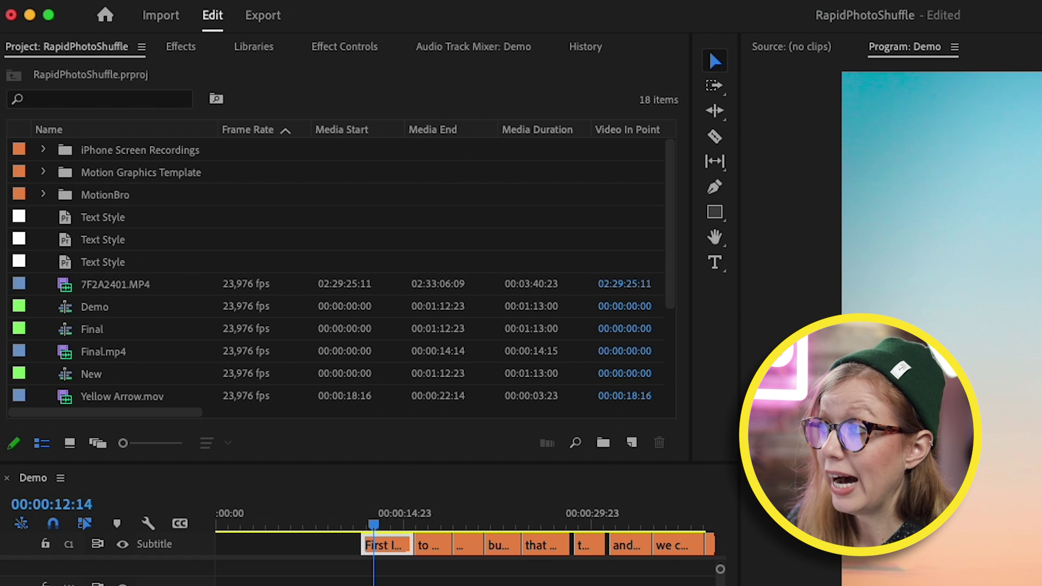
- In Libraries, show the Premiere Gal Colors theme's individual colours via Get Info
click(256, 47)
scroll(423, 305, down, 10)
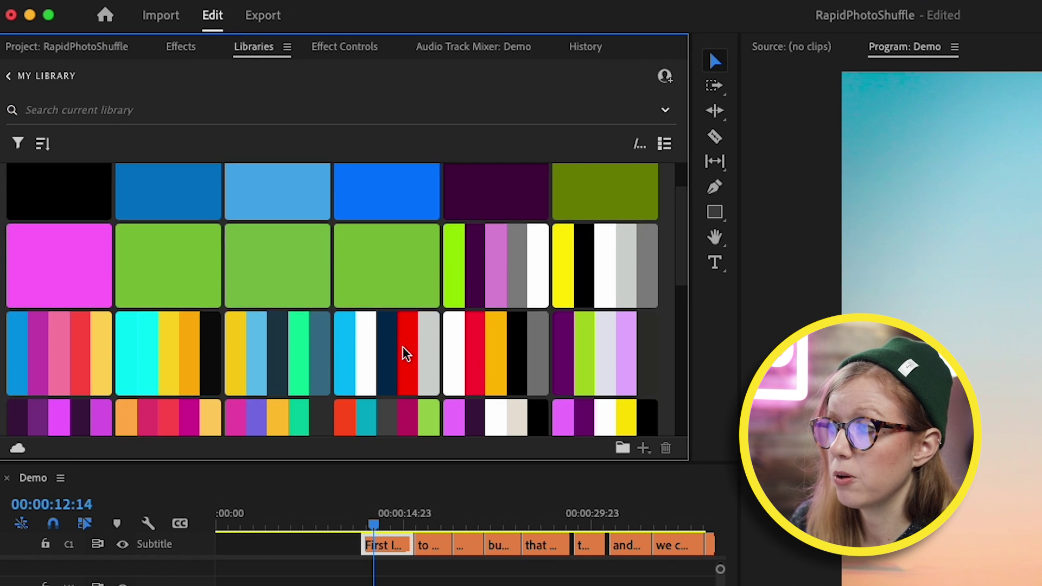
scroll(595, 240, up, 3)
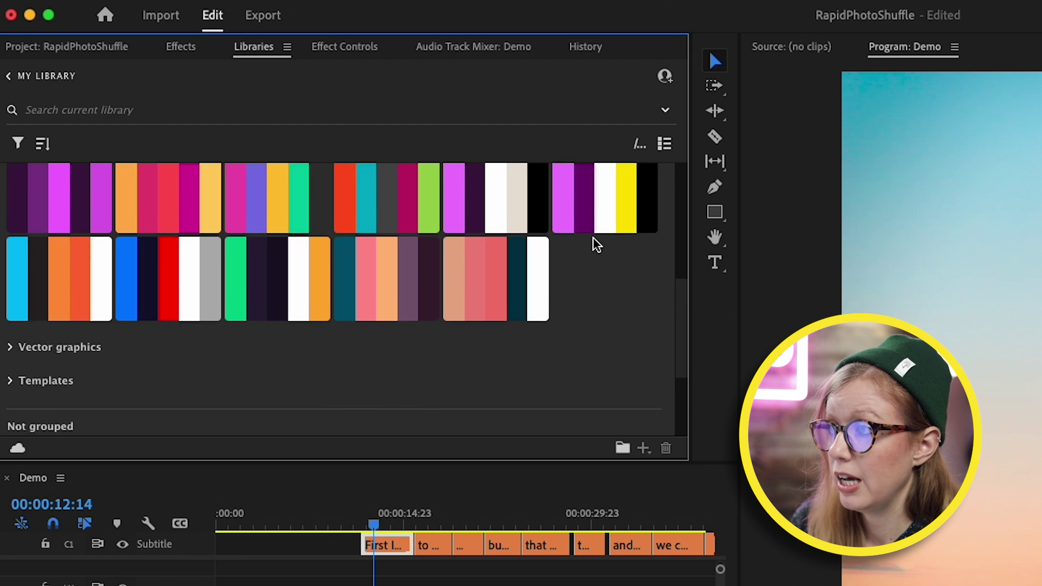
right_click(597, 209)
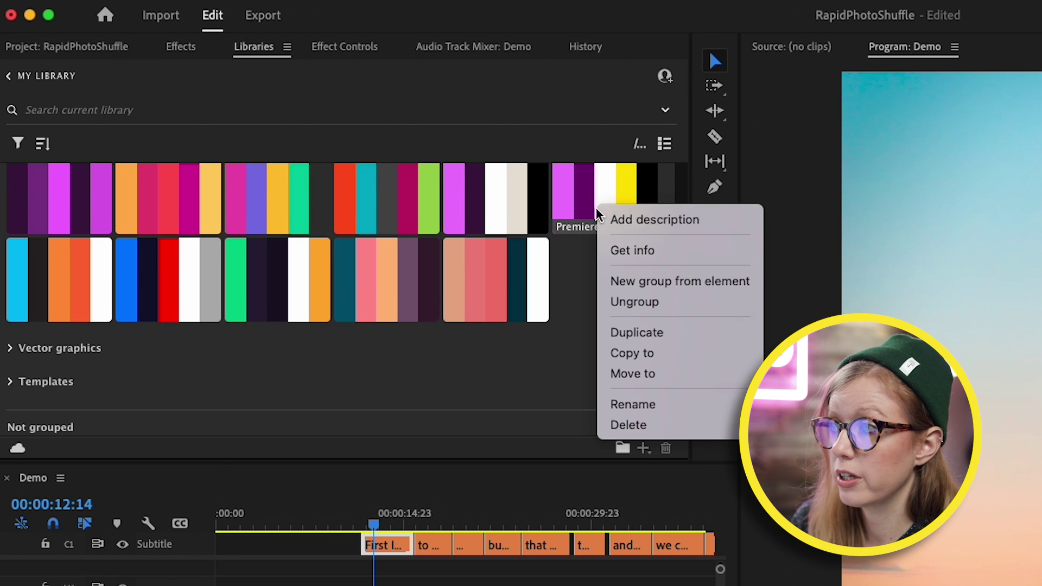
click(627, 251)
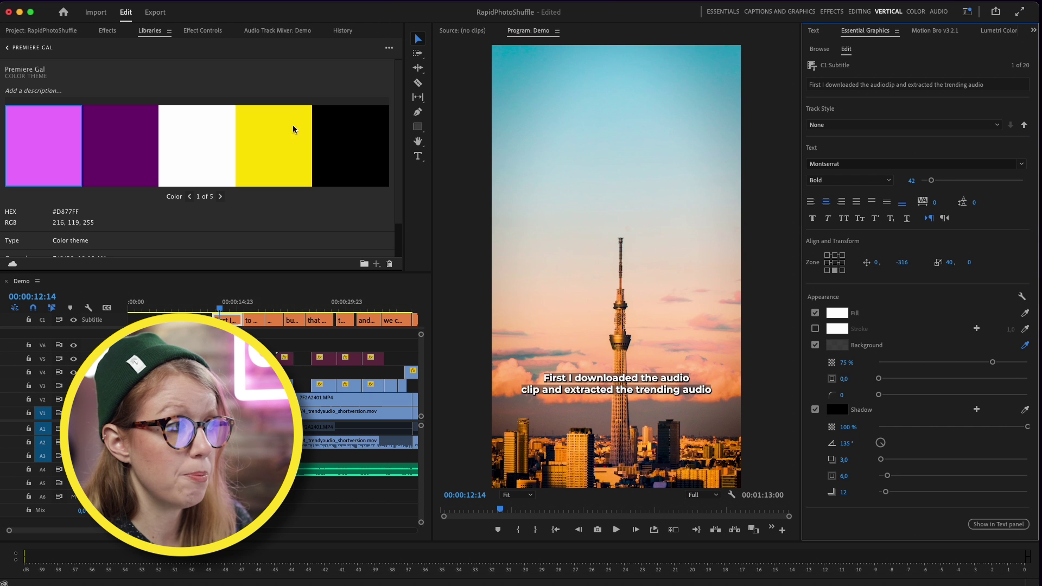
- Give the captions the theme's yellow background at 100% opacity, padding 16, corner radius 15
click(274, 144)
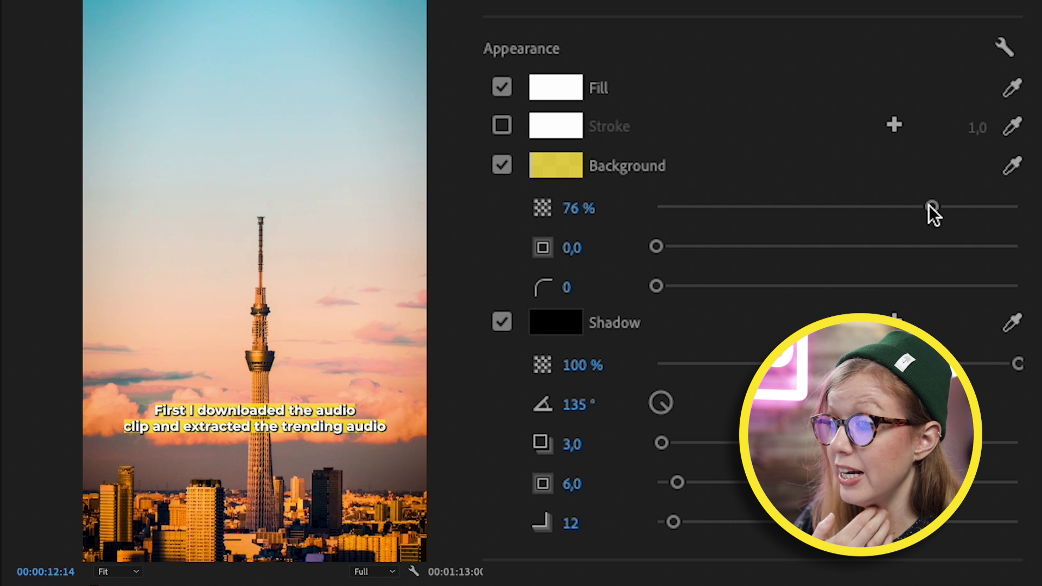
drag(991, 363, 1027, 362)
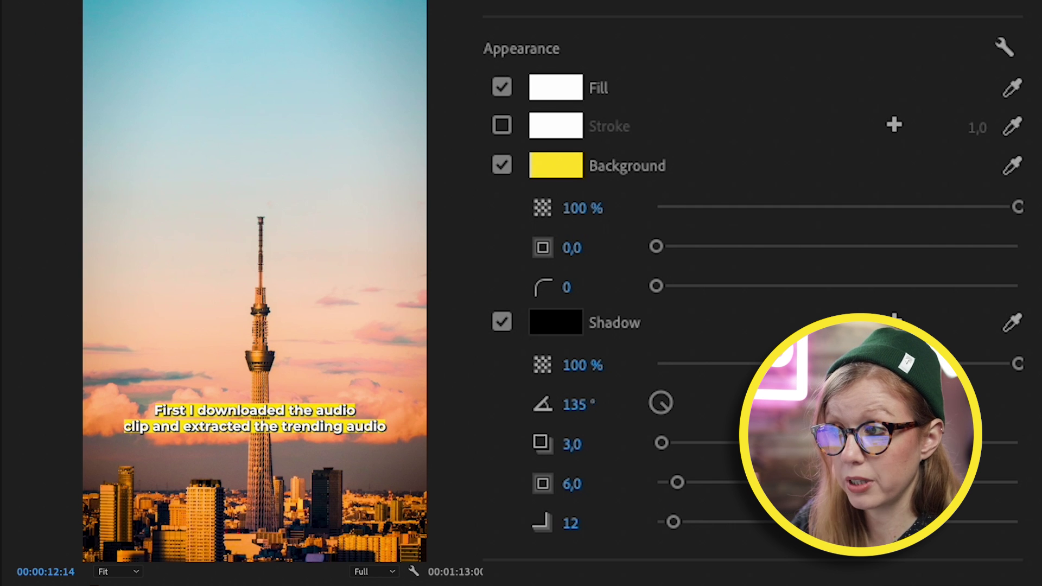
drag(656, 247, 712, 249)
drag(656, 286, 712, 286)
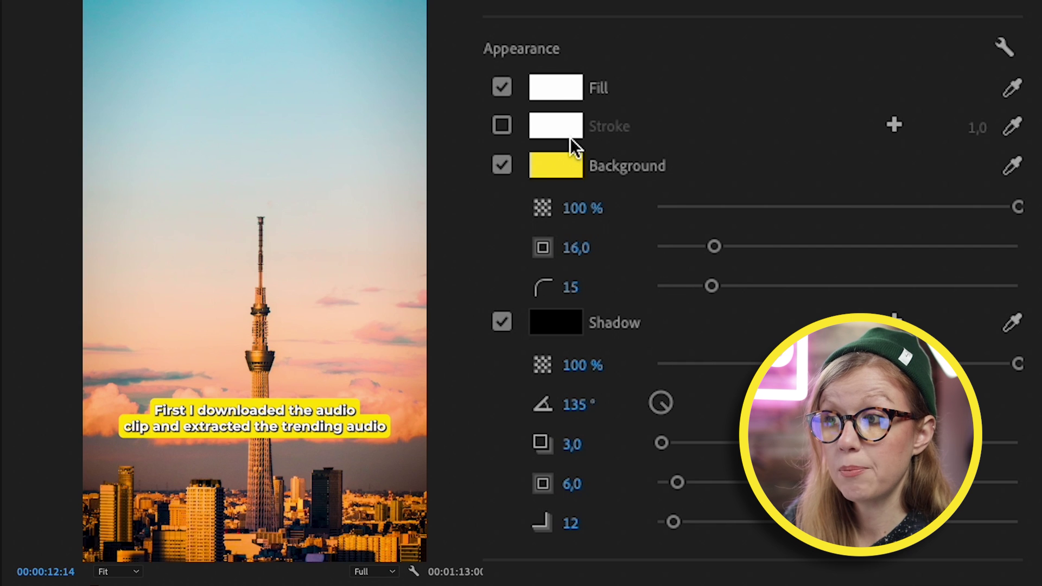
click(552, 86)
- Make the caption text black and remove the drop shadow
click(16, 223)
key(Return)
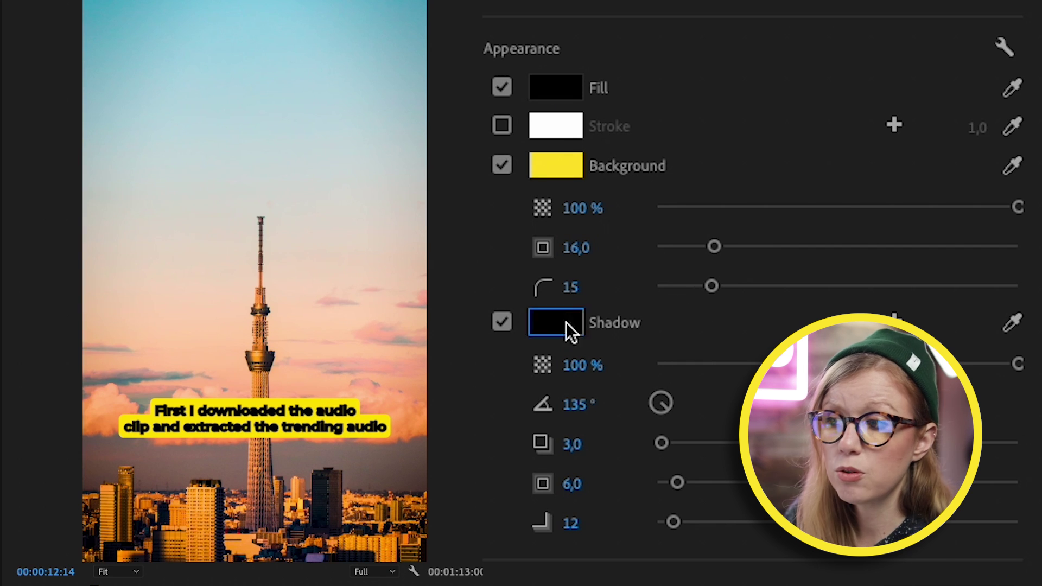
click(502, 322)
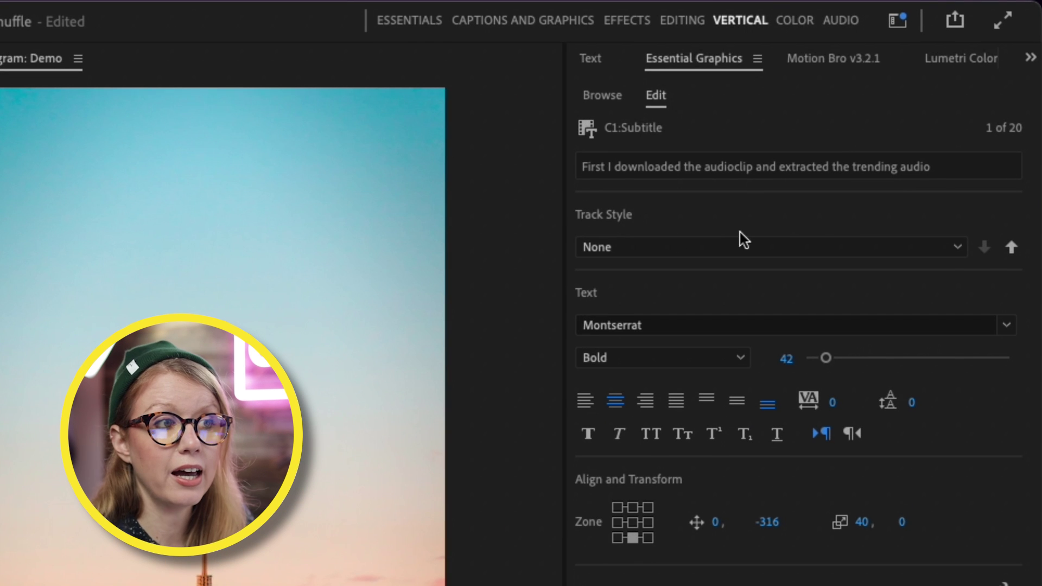
- Create a new track style named 'Gal Montserrat Bold' from the current caption look
click(741, 247)
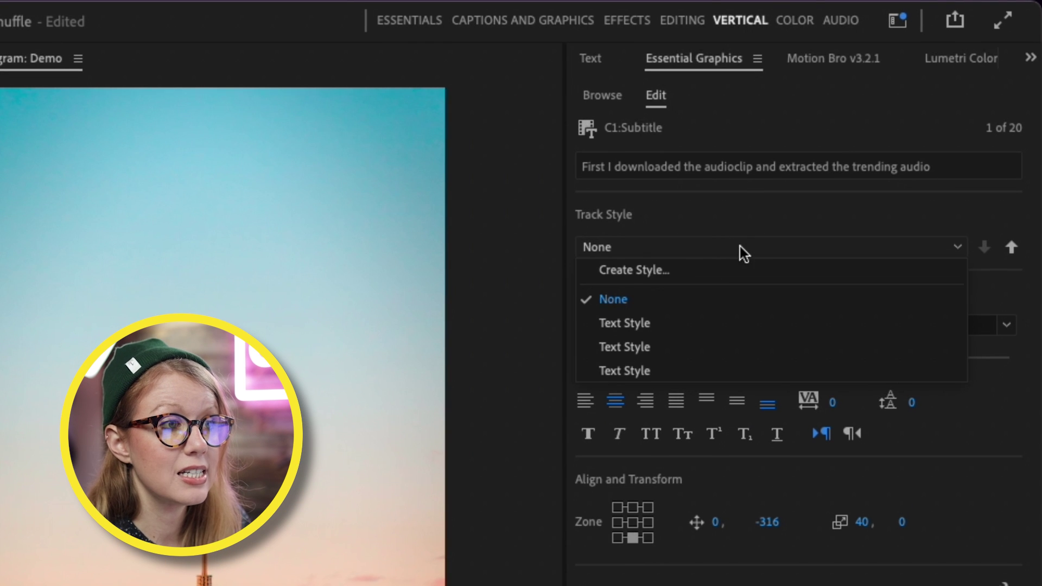
click(698, 272)
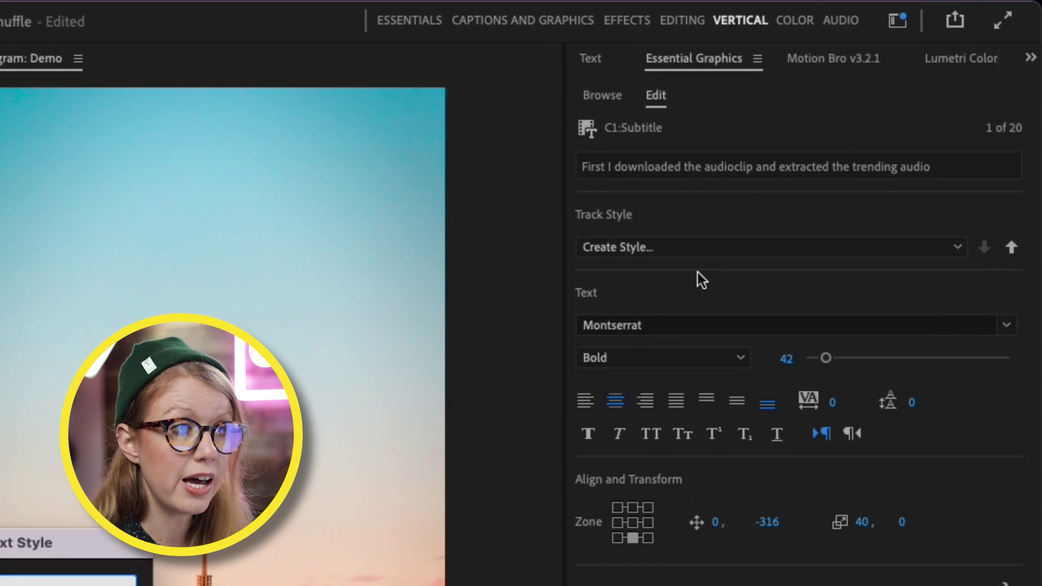
text(Gal Mon)
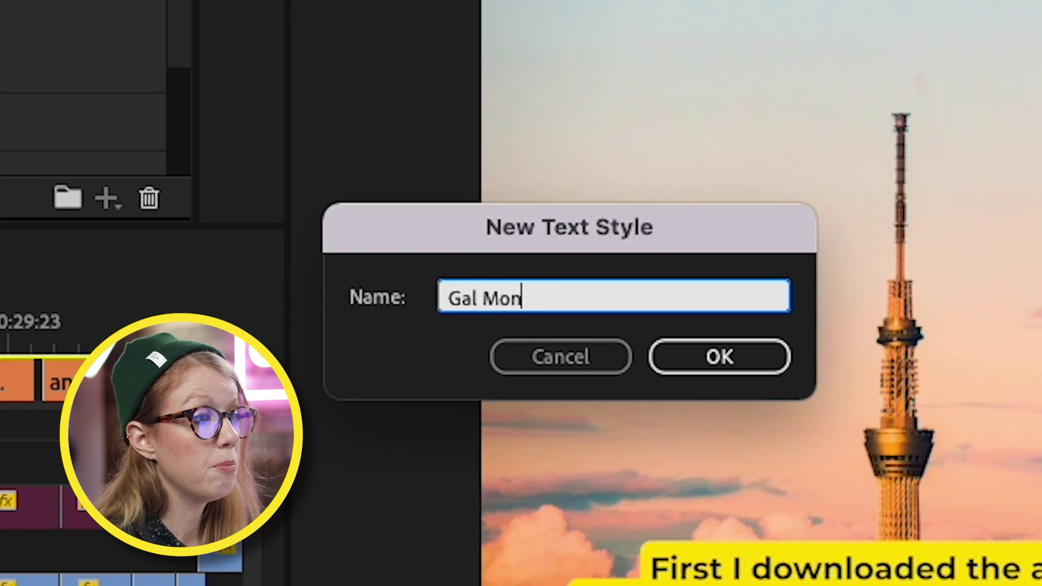
text(tserrat Bold)
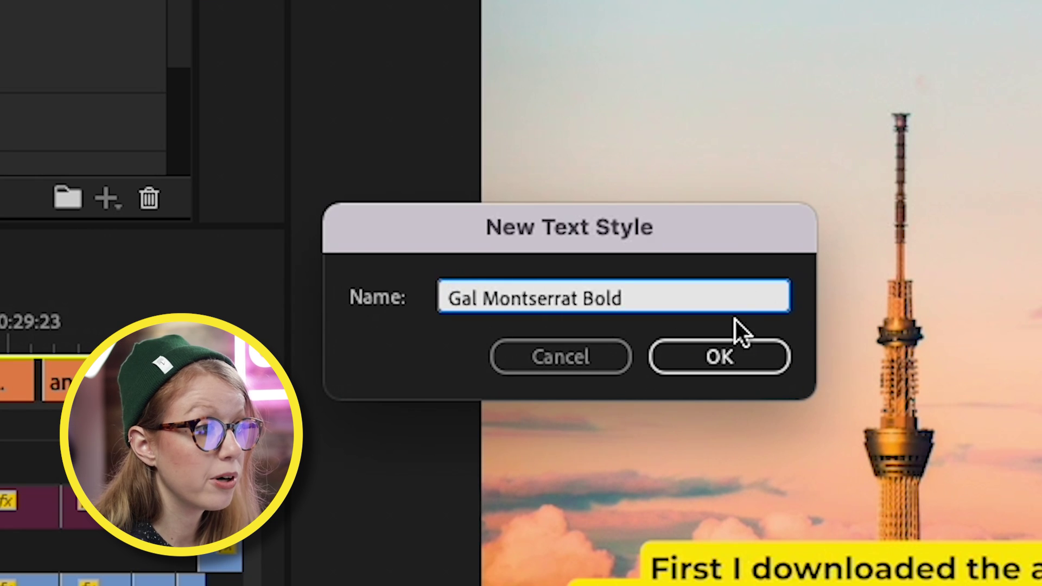
click(718, 351)
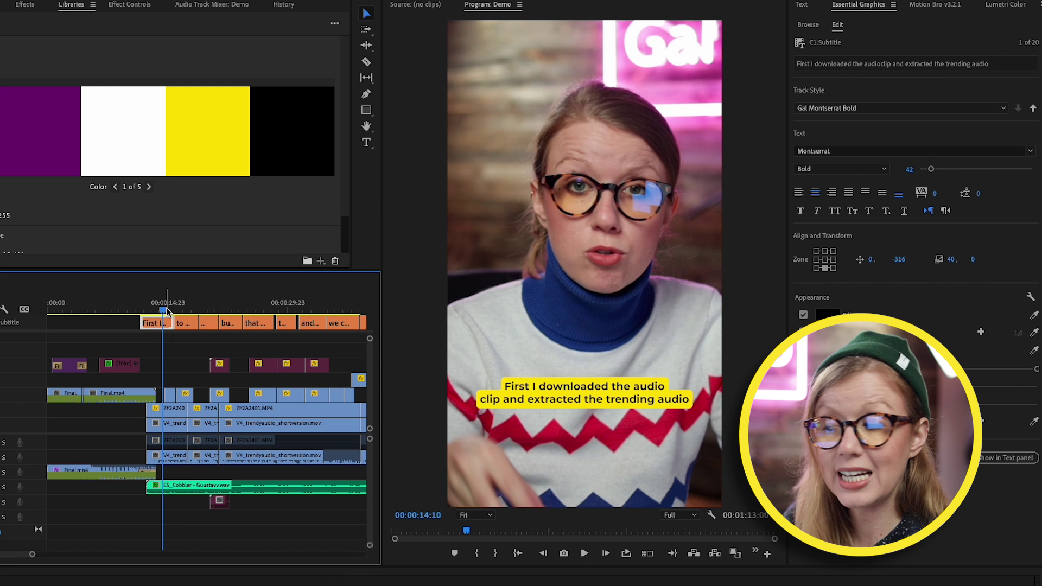
drag(166, 311, 235, 310)
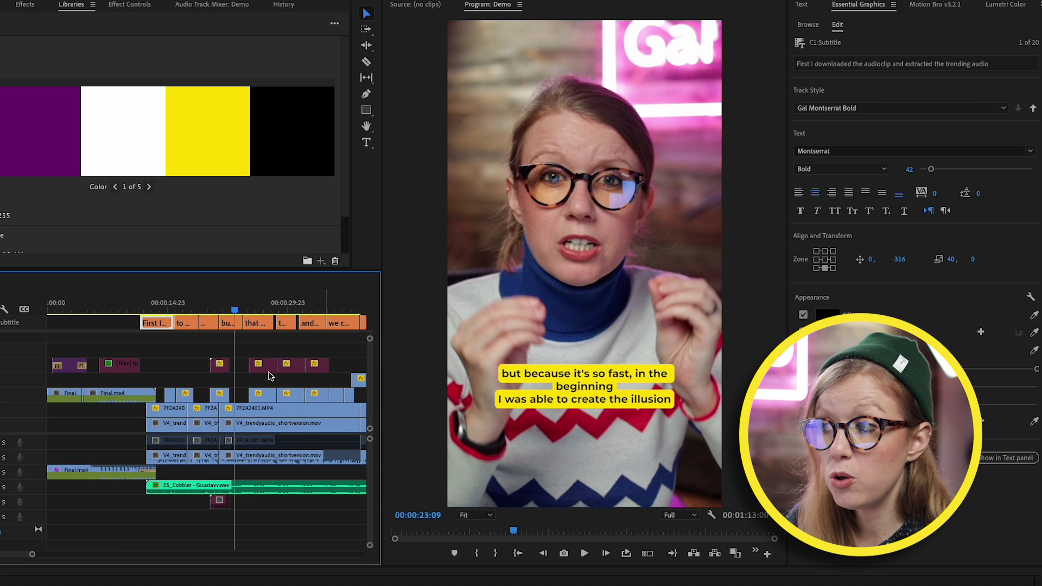
- In the fourth caption, delete the line break before 'I was able' and widen the box to 115
click(226, 323)
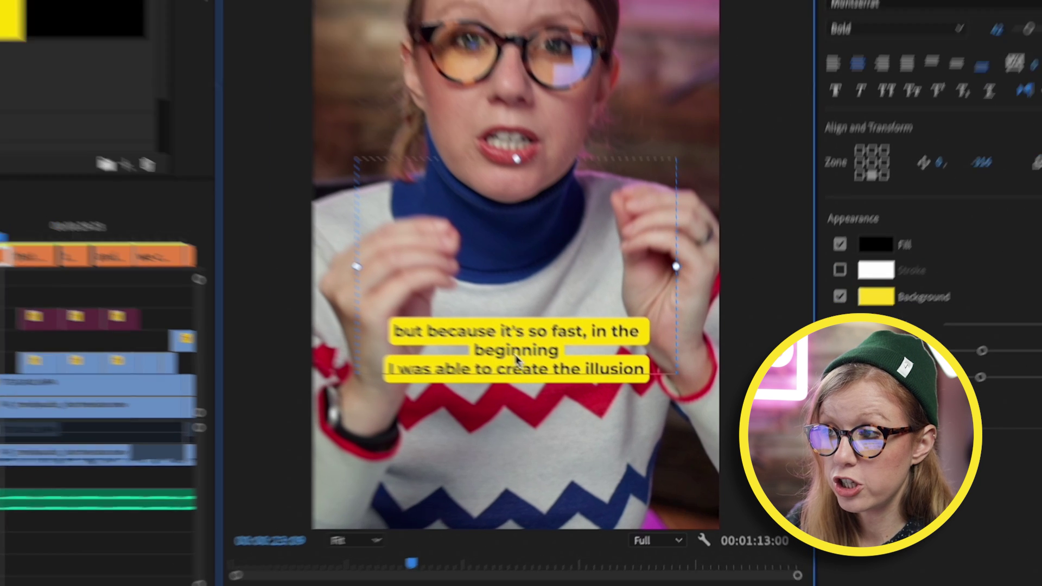
double_click(584, 389)
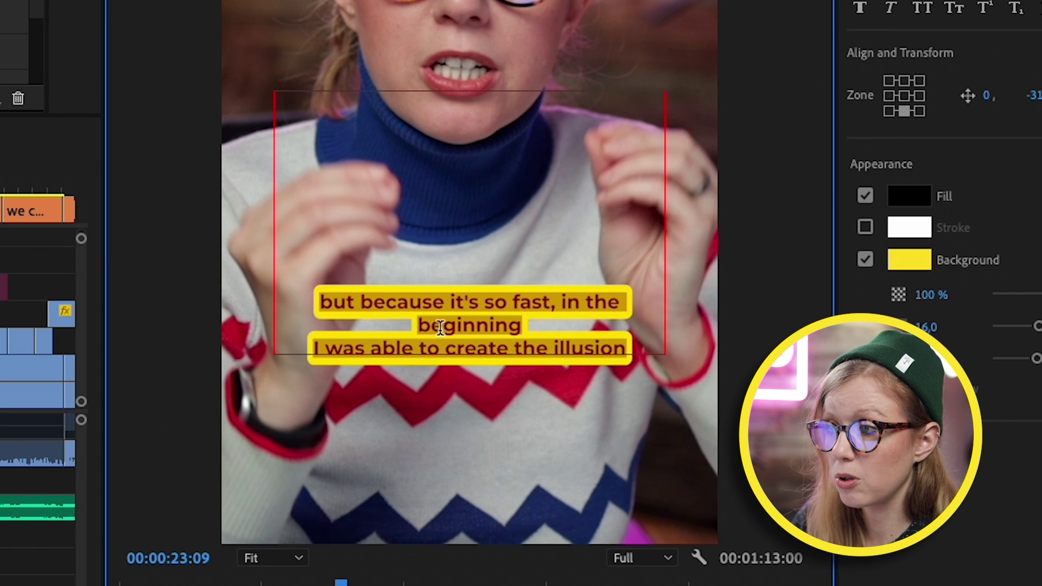
click(315, 348)
key(BackSpace)
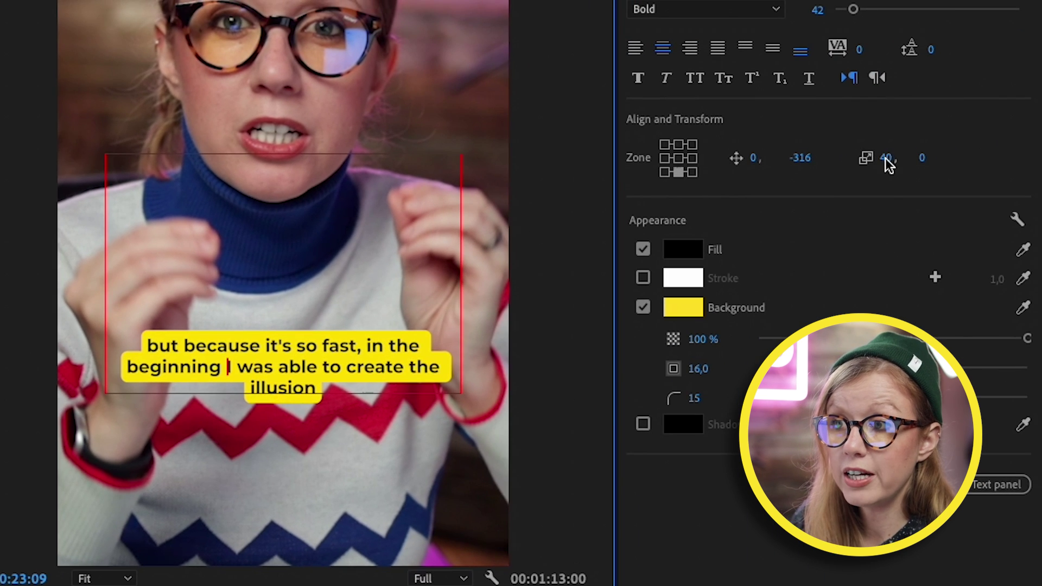
click(1041, 96)
drag(885, 160, 960, 159)
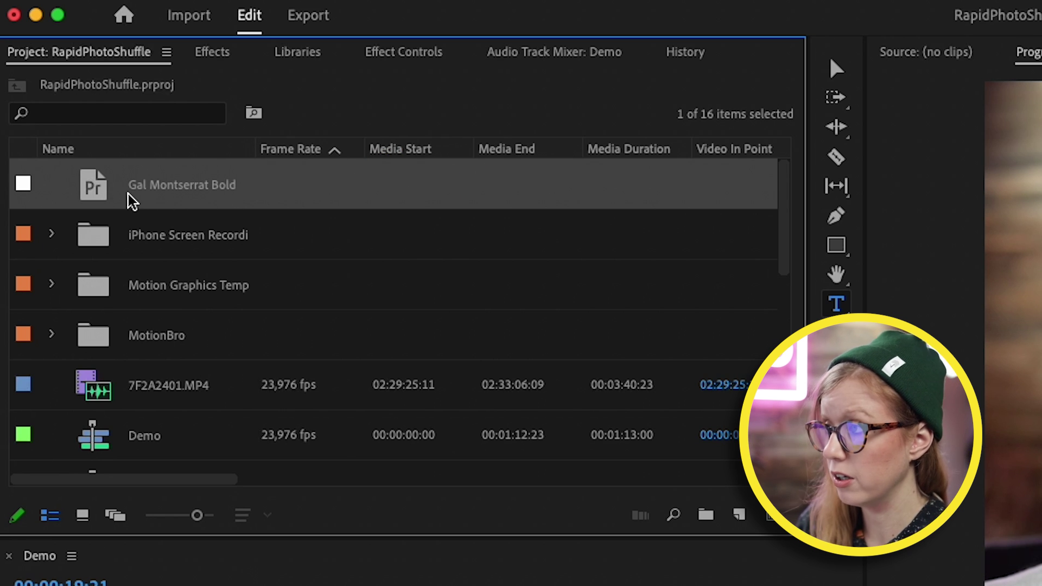
- Inspect the Gal Montserrat Bold style item in the Project panel, then list the track styles
right_click(96, 190)
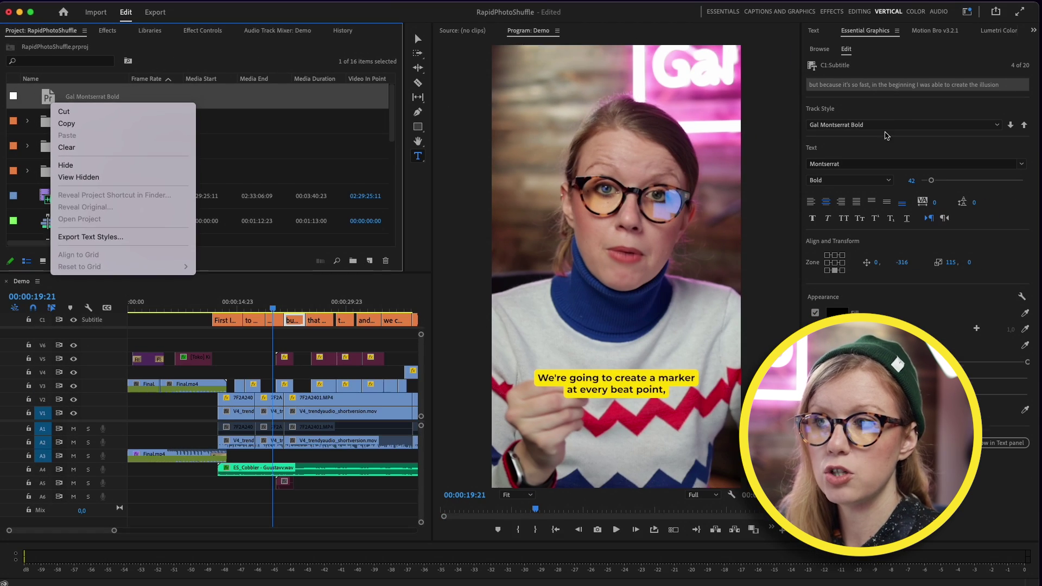
click(855, 126)
click(855, 126)
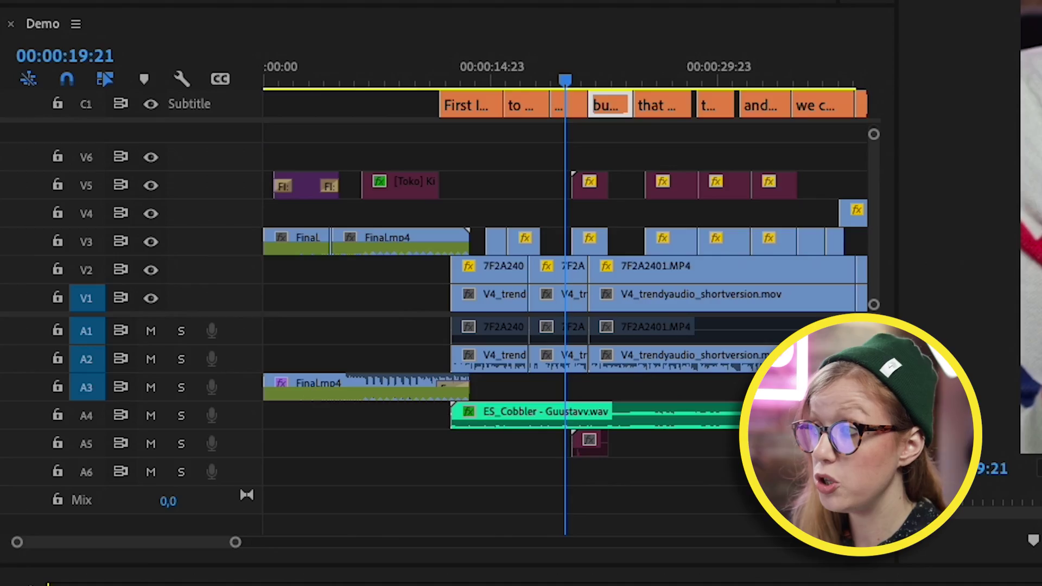
- Move the playhead to 00:00:13:08 and select the first subtitle clip
click(468, 63)
click(466, 105)
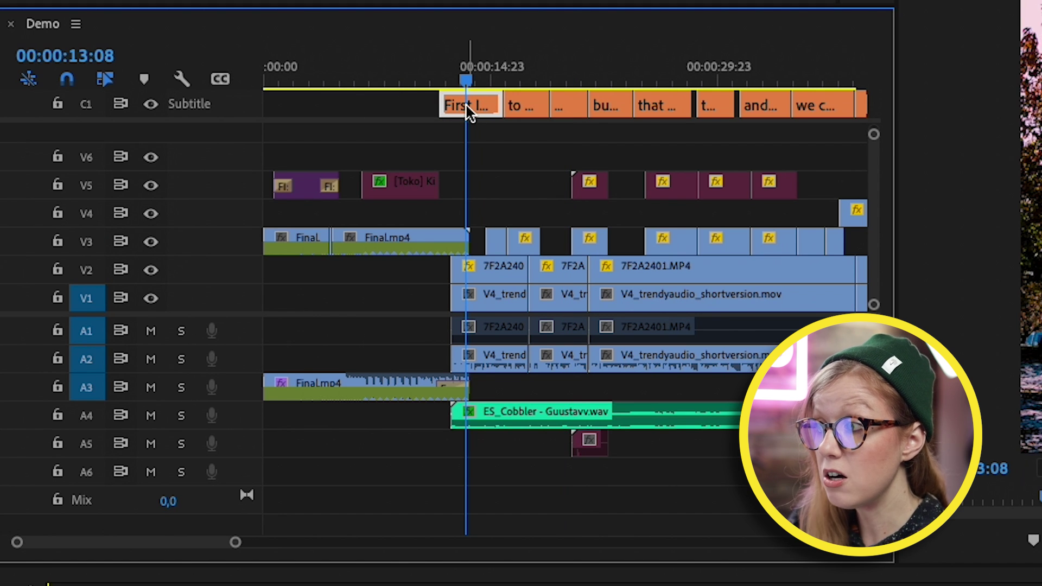